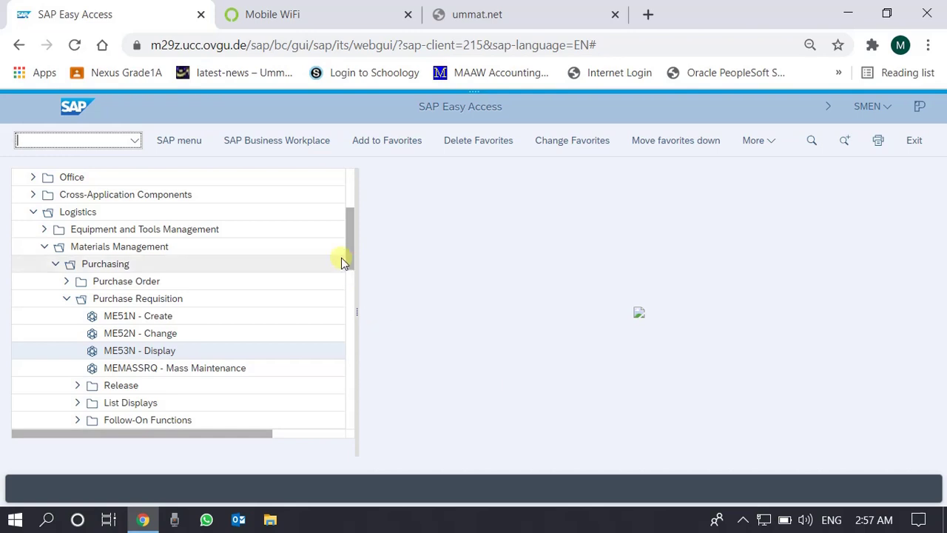
- Open the ME53N - Display transaction from the Purchase Requisition folder under Logistics, Materials Management, Purchasing
{"action": "left_click", "coordinate": [86, 213]}
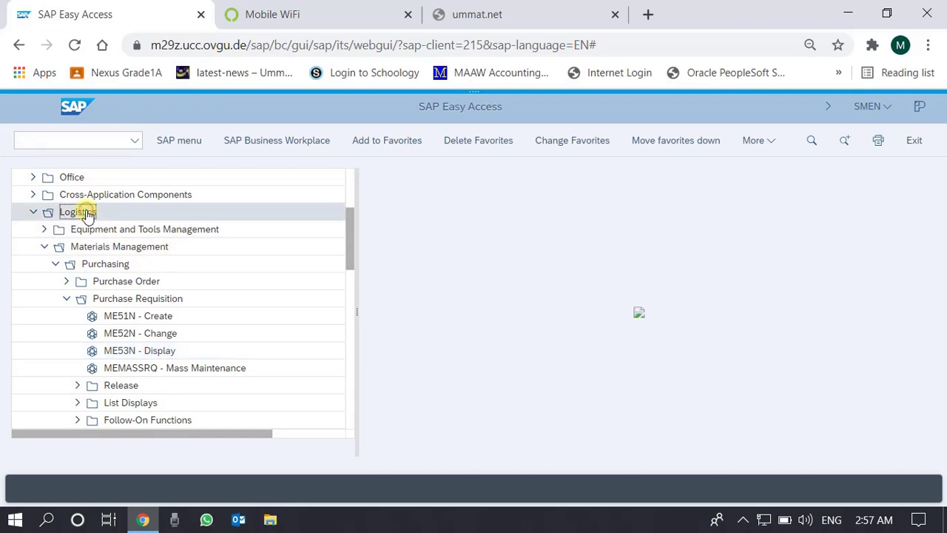
{"action": "left_click", "coordinate": [106, 246]}
{"action": "left_click", "coordinate": [109, 264]}
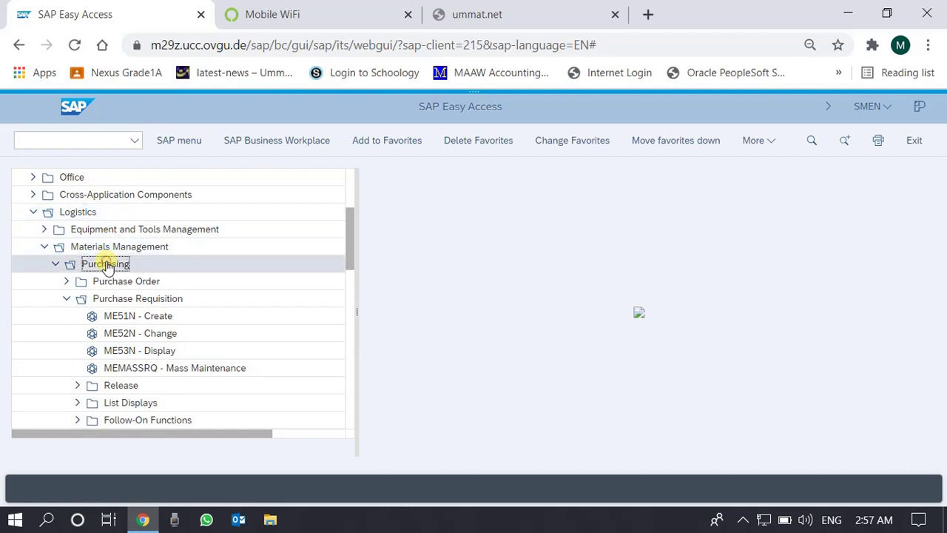
{"action": "left_click", "coordinate": [125, 299]}
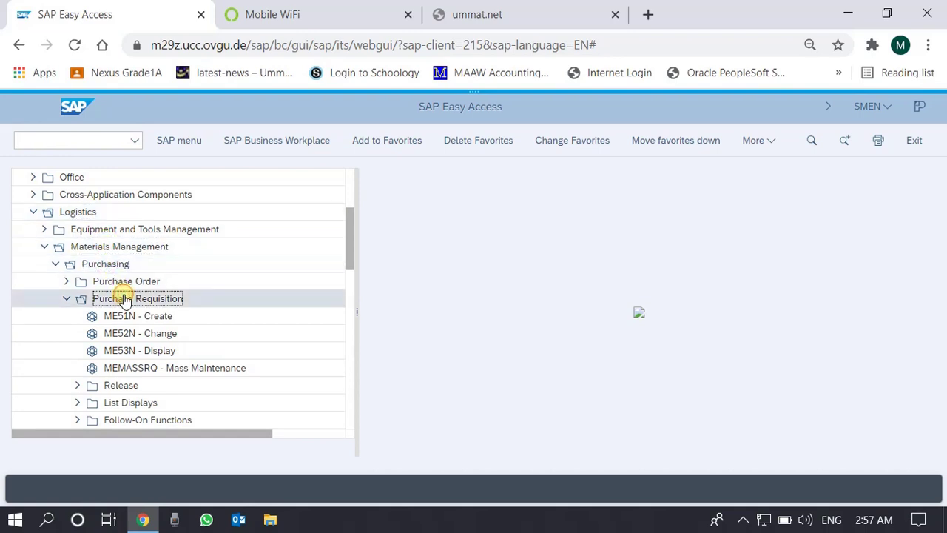
{"action": "left_click", "coordinate": [163, 353]}
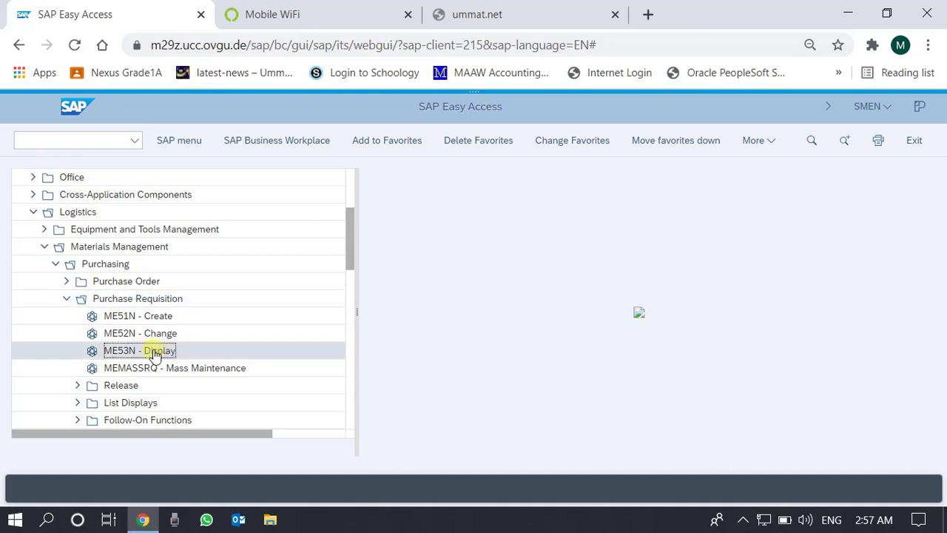
{"action": "double_click", "coordinate": [160, 353]}
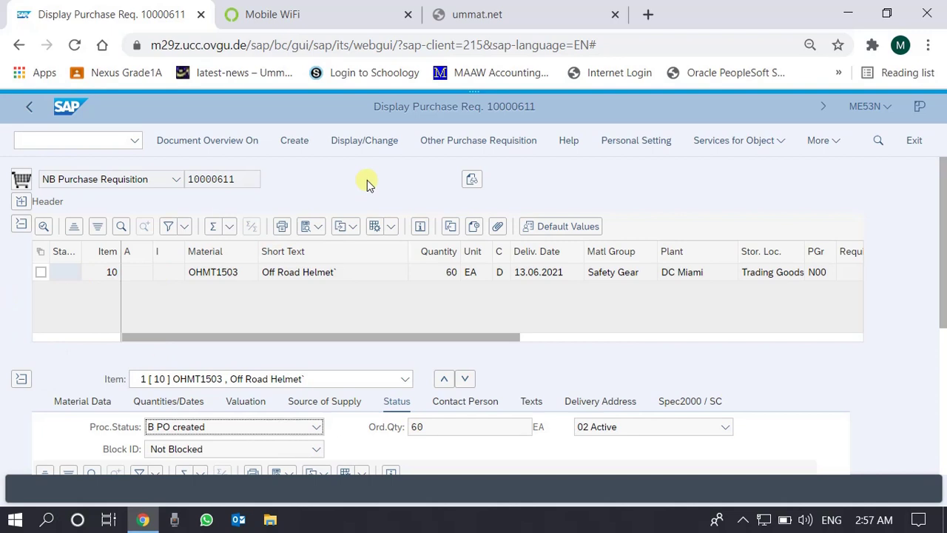
- Switch the display to another document, purchase requisition 10000610
{"action": "left_click", "coordinate": [514, 145]}
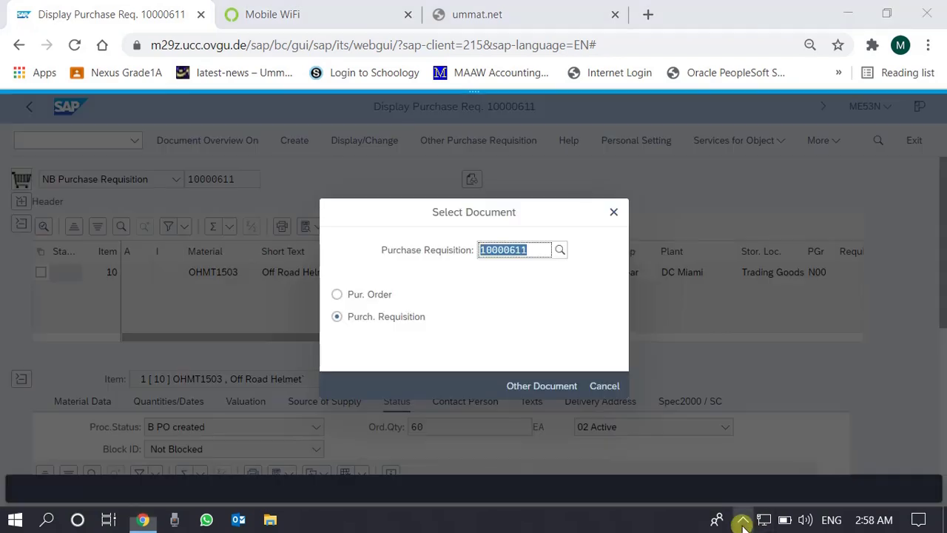
{"action": "left_click", "coordinate": [743, 521]}
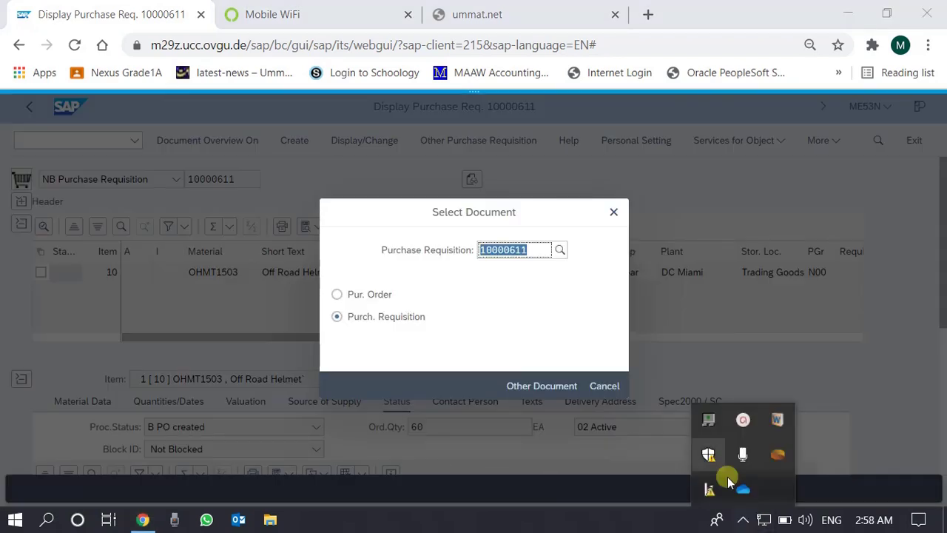
{"action": "left_click", "coordinate": [536, 332]}
{"action": "left_click", "coordinate": [544, 253]}
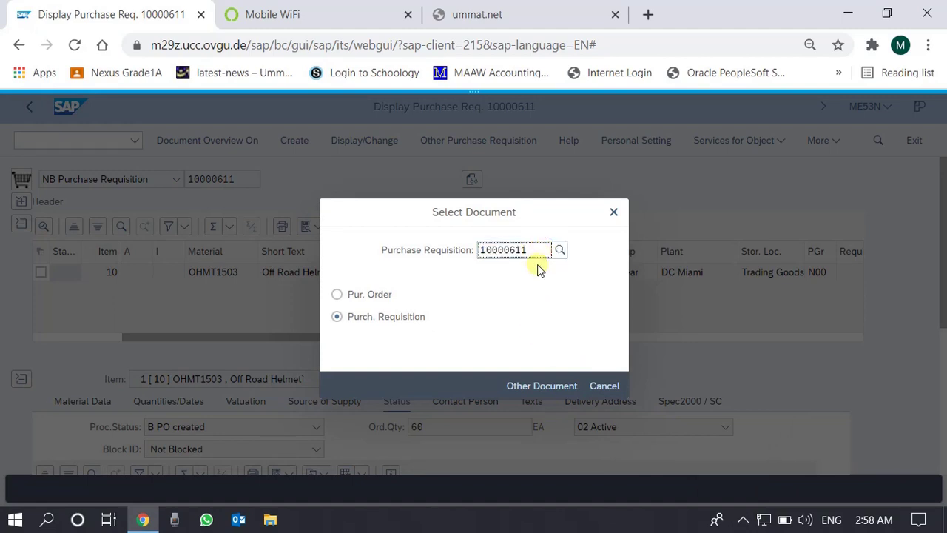
{"action": "key", "text": "BackSpace"}
{"action": "type", "text": "0"}
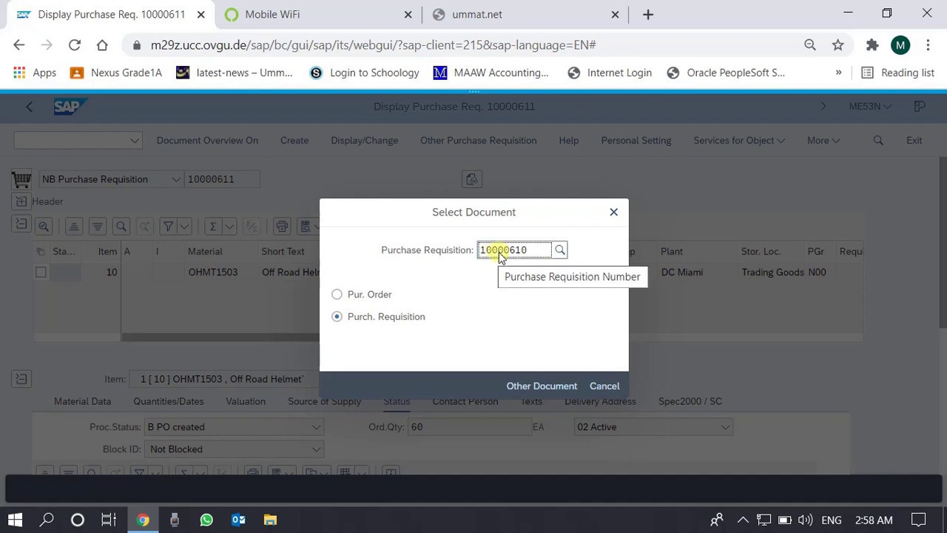
{"action": "key", "text": "F4"}
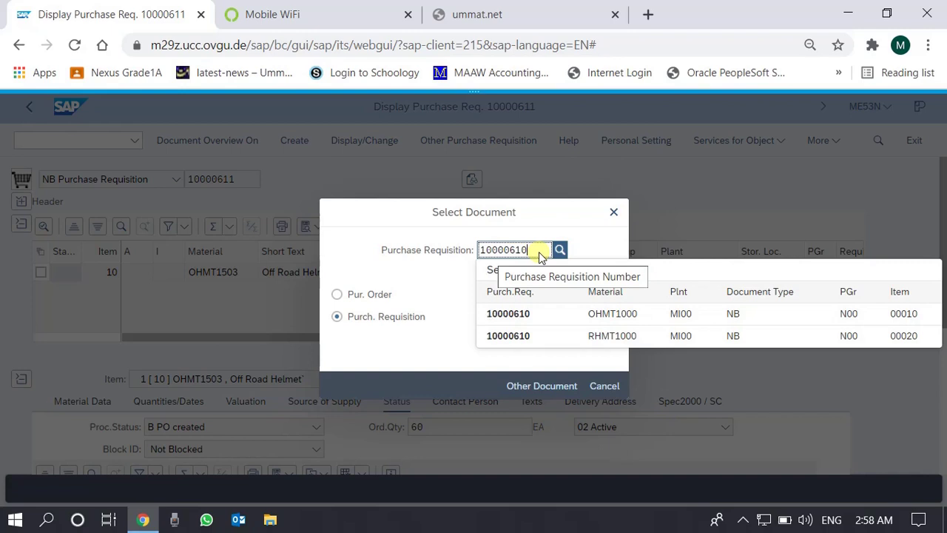
{"action": "left_click", "coordinate": [435, 298]}
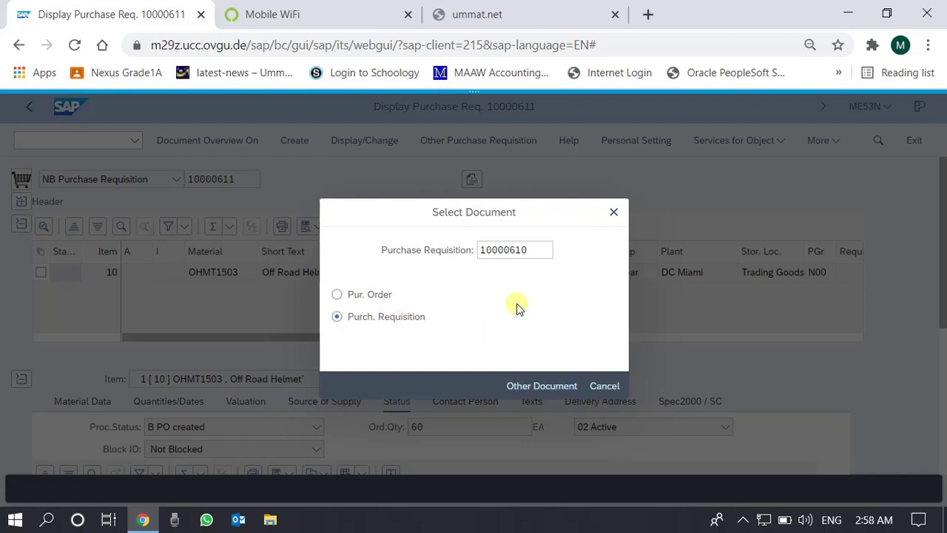
{"action": "key", "text": "Return"}
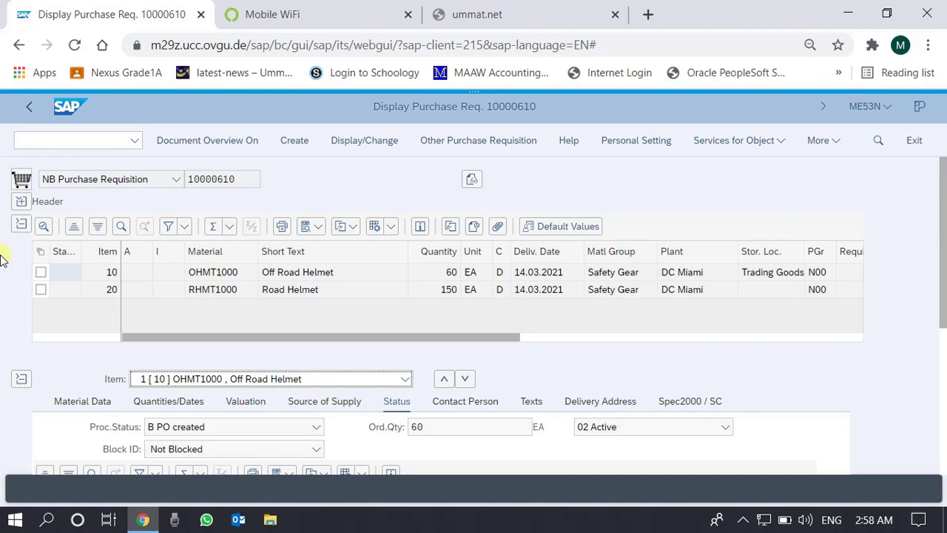
- Read the requisition's header note with the item sections collapsed, and reopen the item overview
{"action": "left_click", "coordinate": [22, 234]}
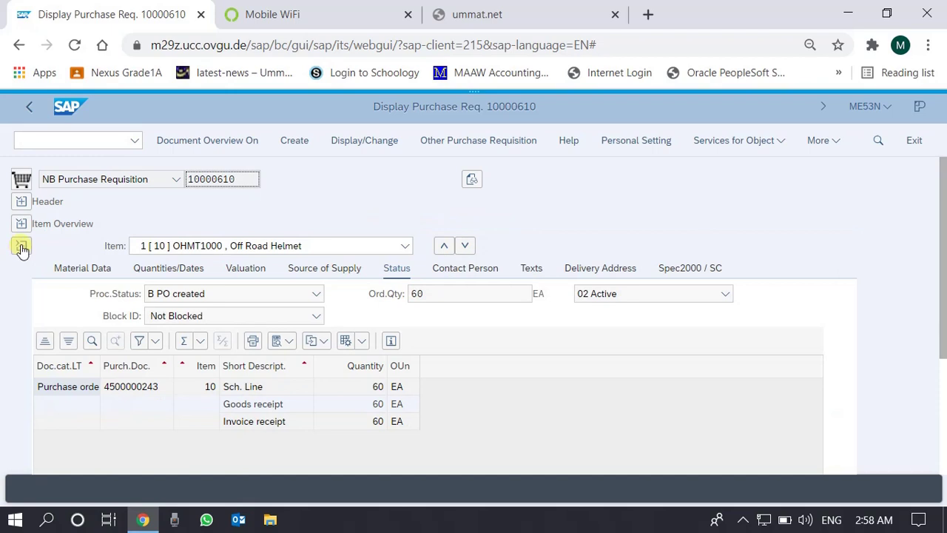
{"action": "left_click", "coordinate": [20, 248]}
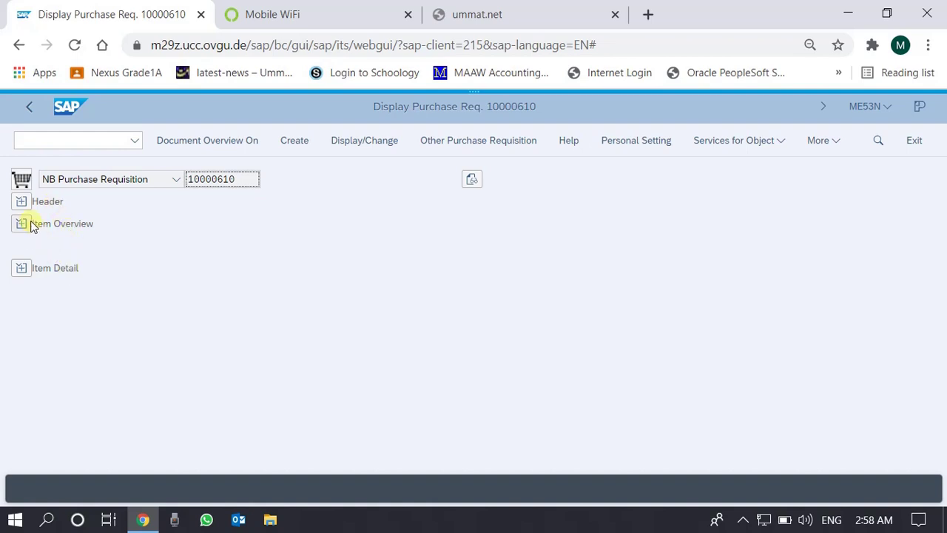
{"action": "left_click", "coordinate": [21, 202]}
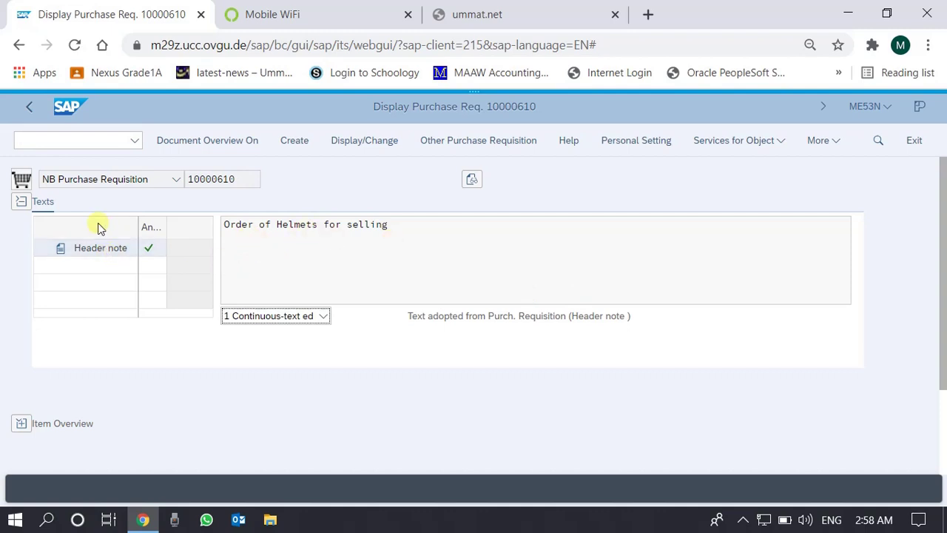
{"action": "left_click", "coordinate": [21, 202]}
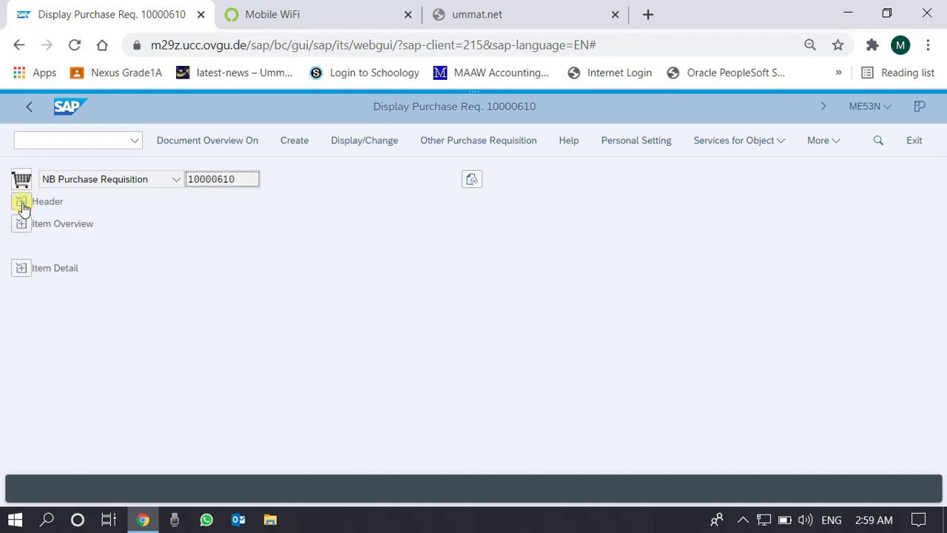
{"action": "left_click", "coordinate": [21, 226]}
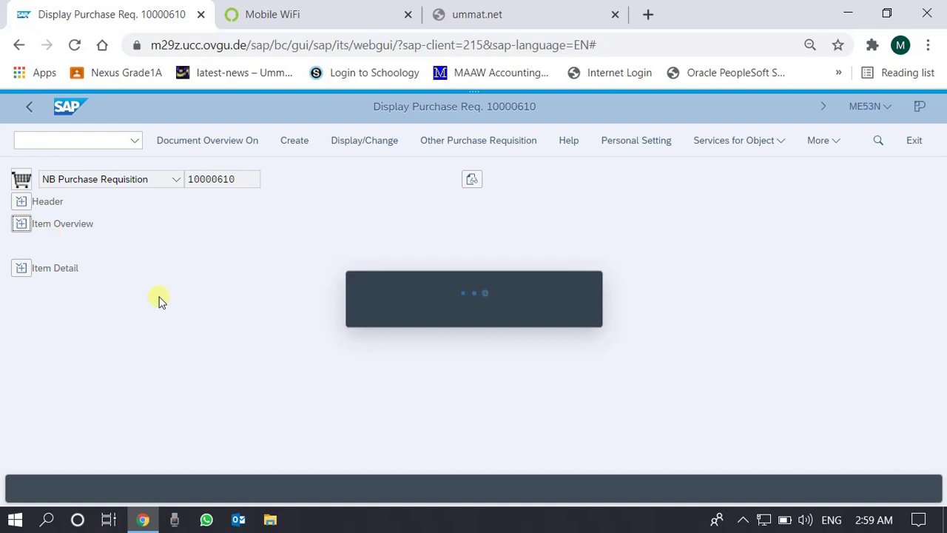
{"action": "left_click", "coordinate": [744, 521]}
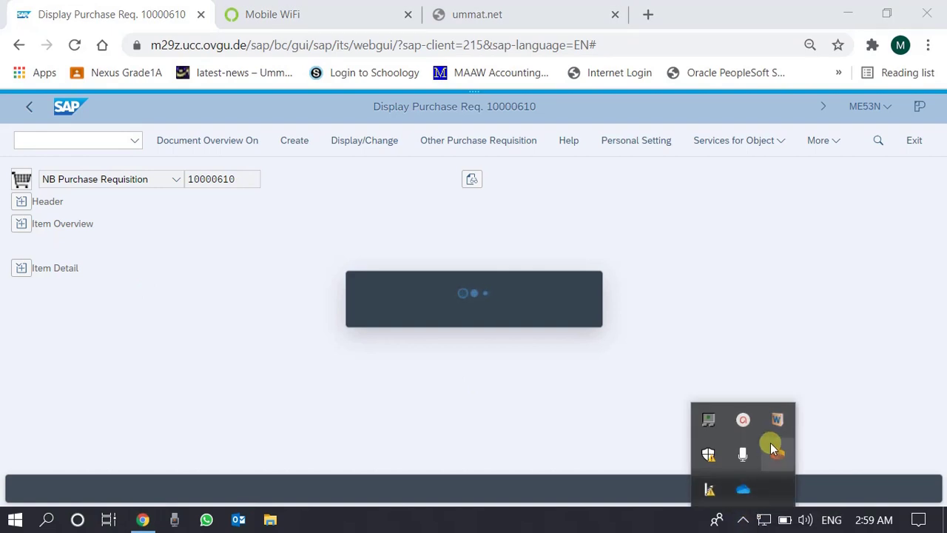
{"action": "left_click", "coordinate": [741, 419]}
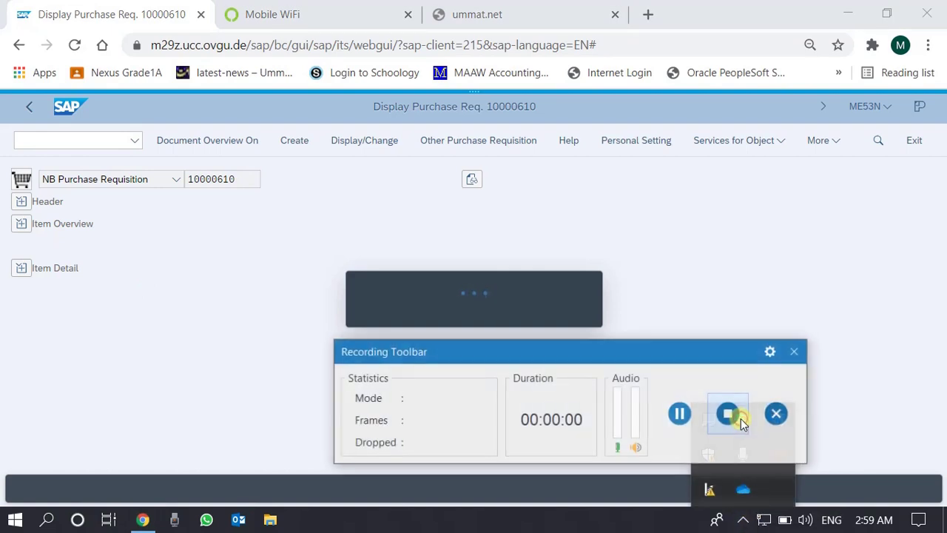
{"action": "left_click", "coordinate": [679, 413]}
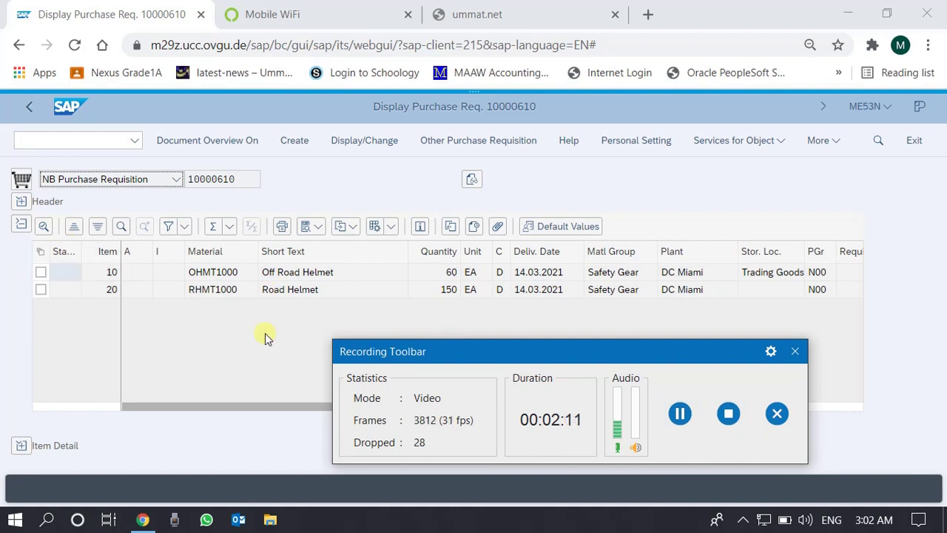
{"action": "left_click", "coordinate": [794, 350]}
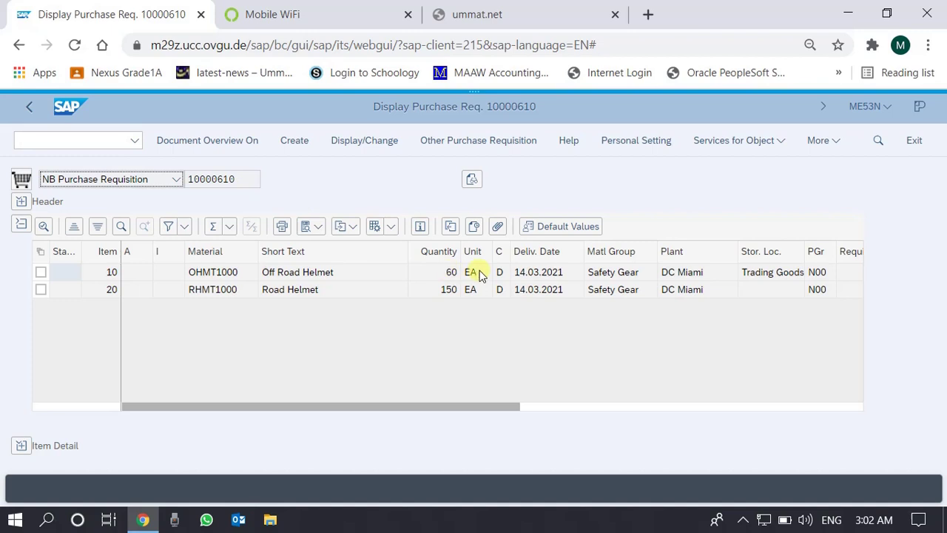
- Examine the plant, storage location and purchasing group of the requisition's items in the item overview, and collapse it
{"action": "left_click", "coordinate": [687, 272]}
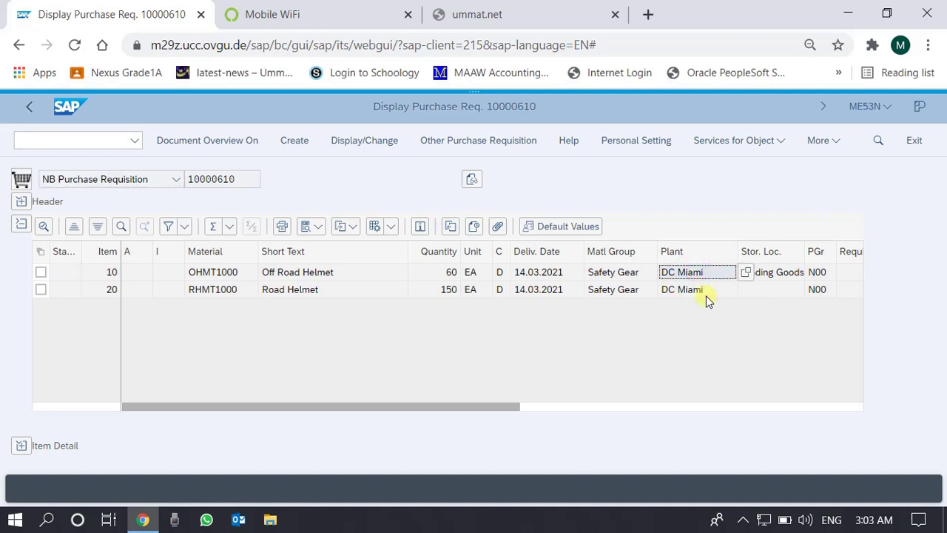
{"action": "left_click", "coordinate": [706, 295]}
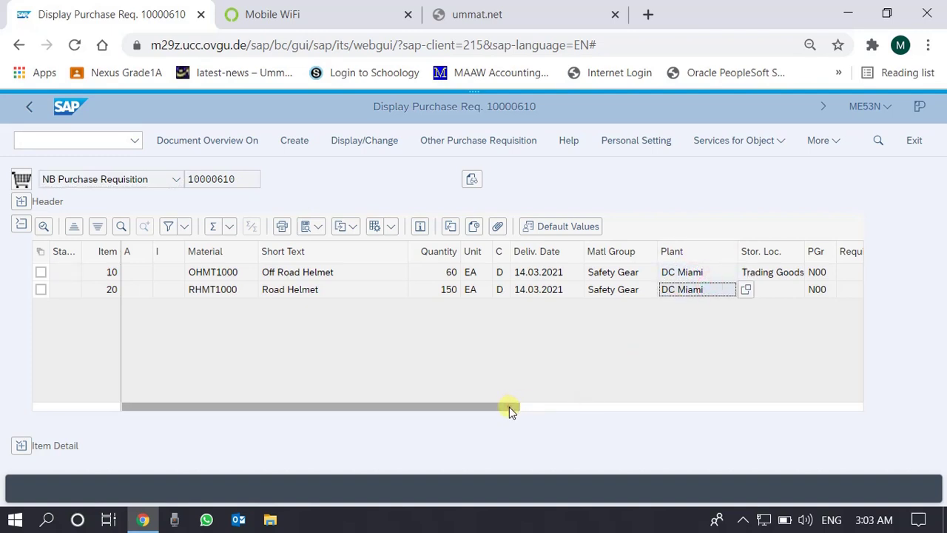
{"action": "left_click_drag", "start_coordinate": [509, 406], "coordinate": [633, 408]}
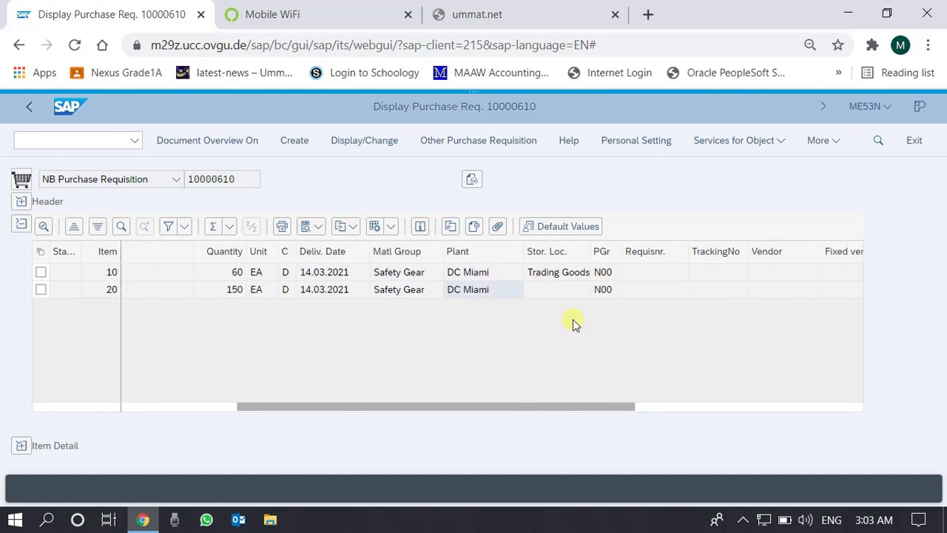
{"action": "left_click", "coordinate": [565, 273]}
{"action": "left_click", "coordinate": [612, 274]}
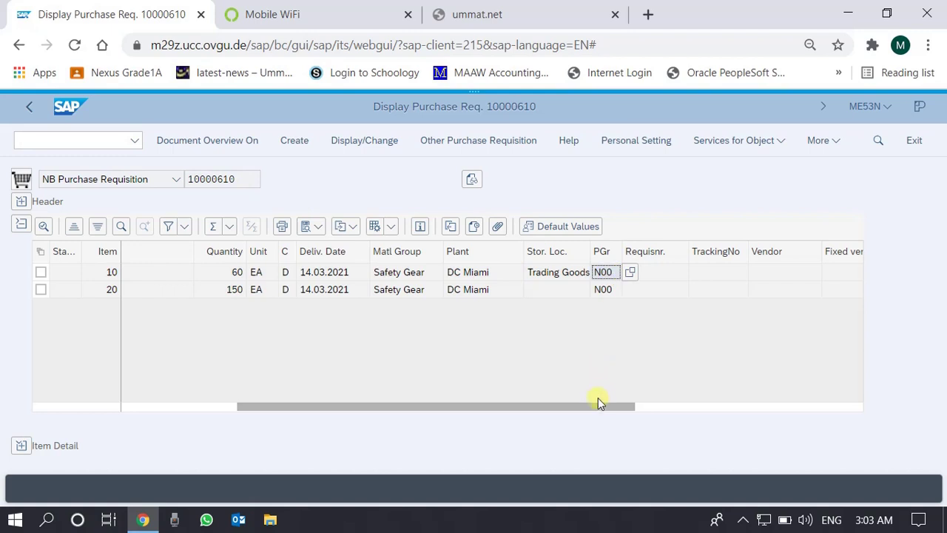
{"action": "left_click_drag", "start_coordinate": [584, 406], "coordinate": [432, 406]}
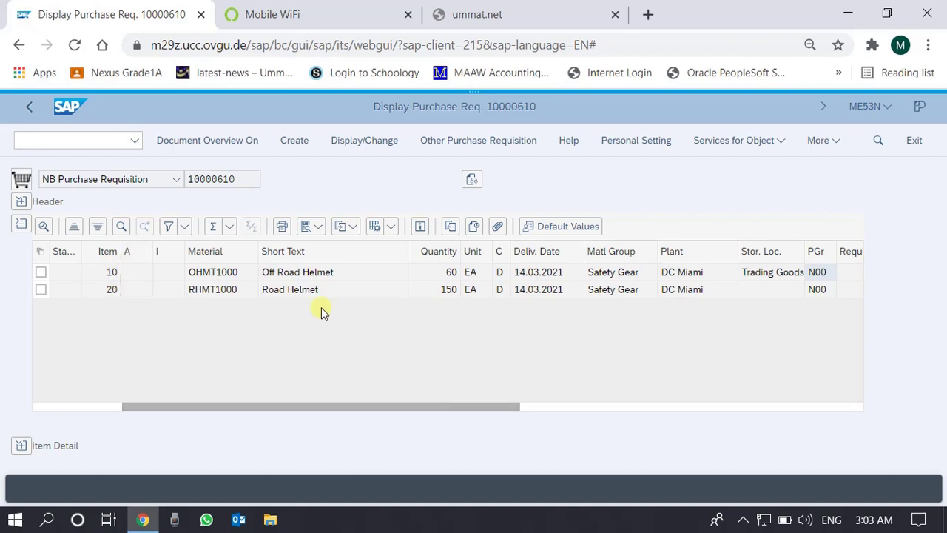
{"action": "left_click", "coordinate": [21, 227]}
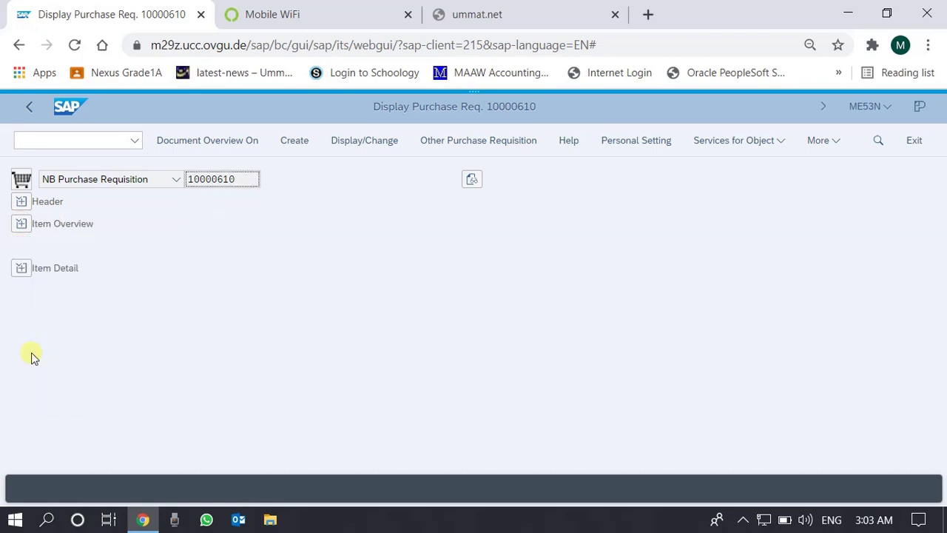
- Expand the item detail section and view the list of items available in the requisition
{"action": "left_click", "coordinate": [22, 268]}
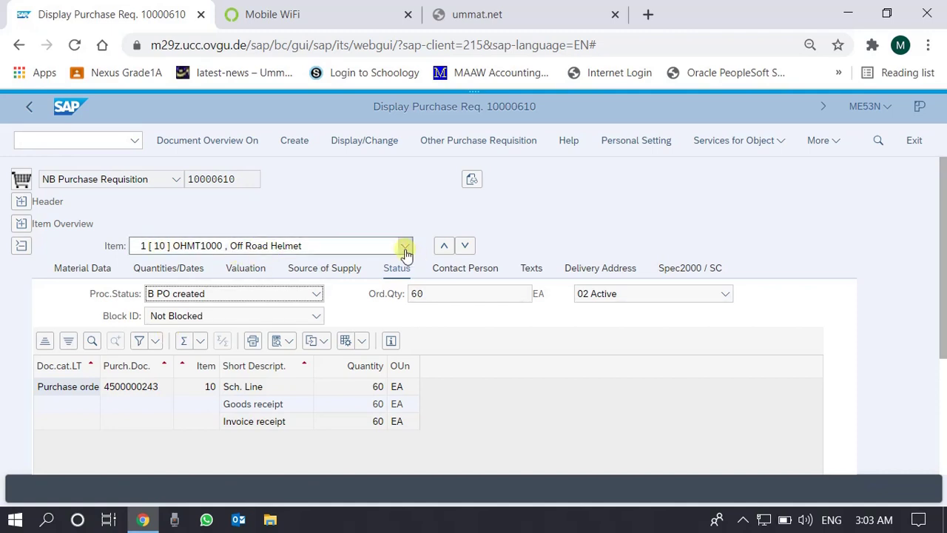
{"action": "left_click", "coordinate": [405, 249]}
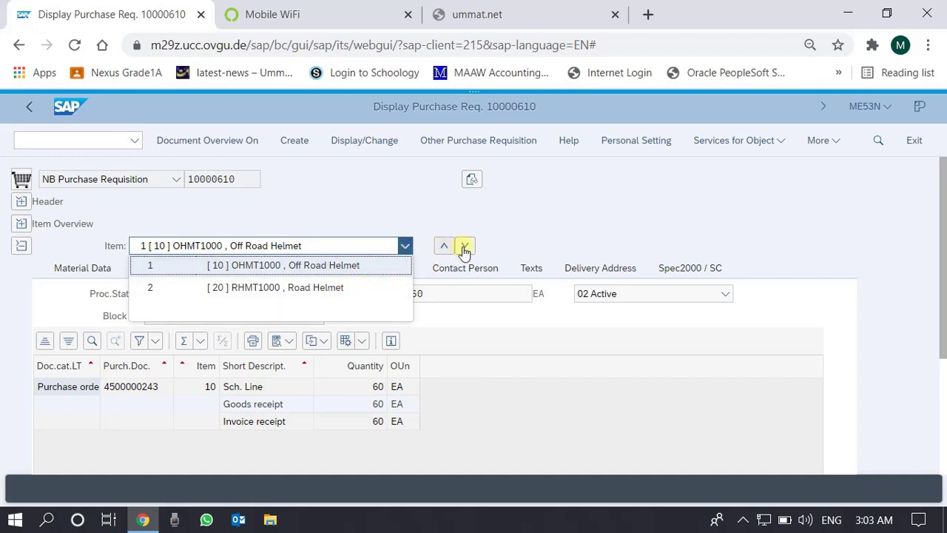
{"action": "left_click", "coordinate": [540, 229]}
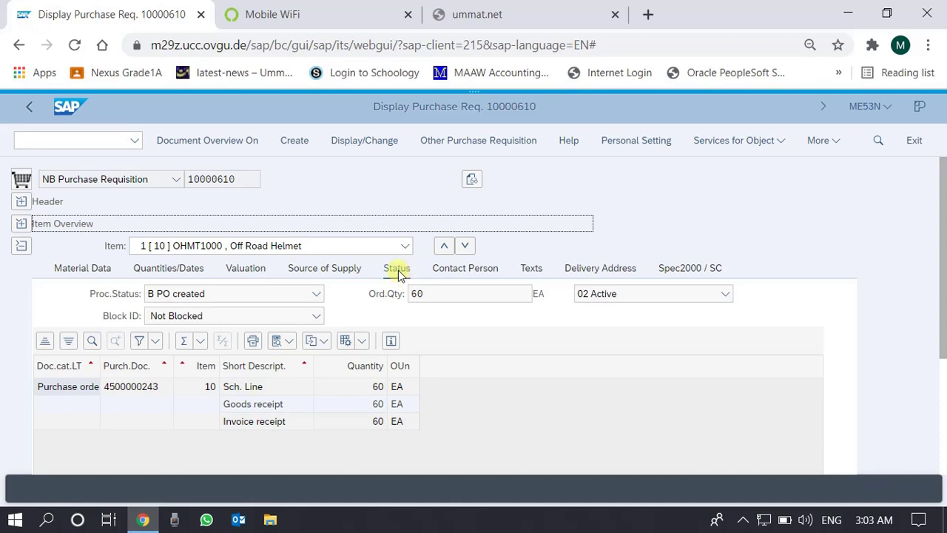
- Examine the Off Road Helmet item's material data, quantities and dates, and the purchase order schedule line in its status details
{"action": "left_click", "coordinate": [68, 270]}
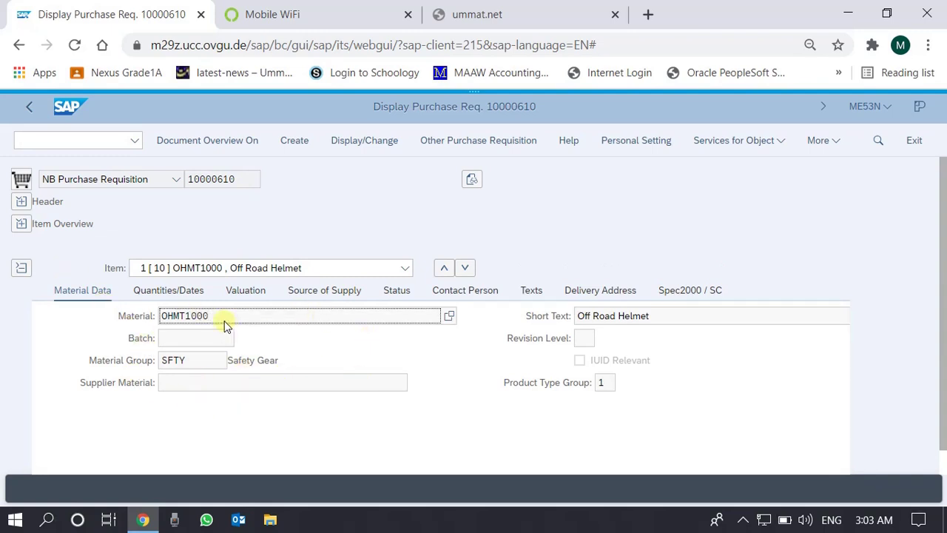
{"action": "left_click", "coordinate": [197, 292]}
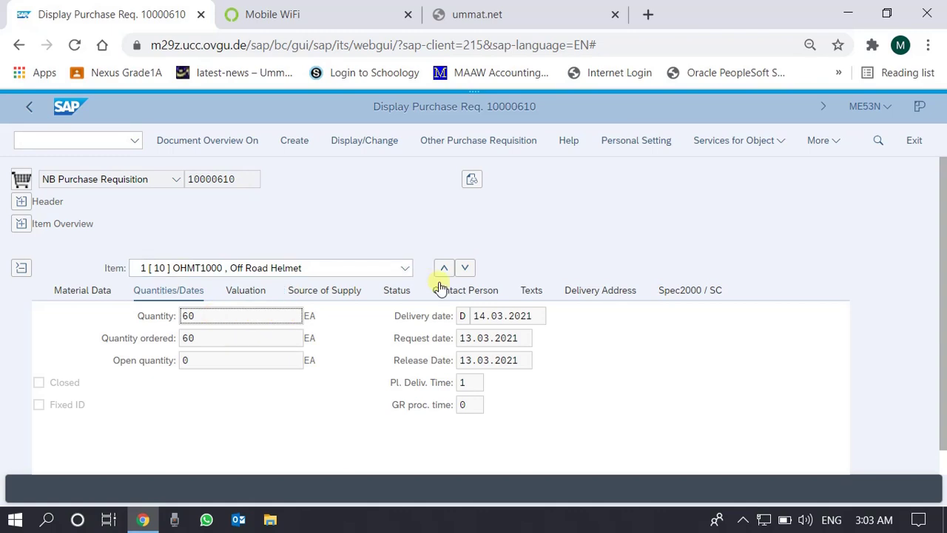
{"action": "left_click", "coordinate": [399, 292]}
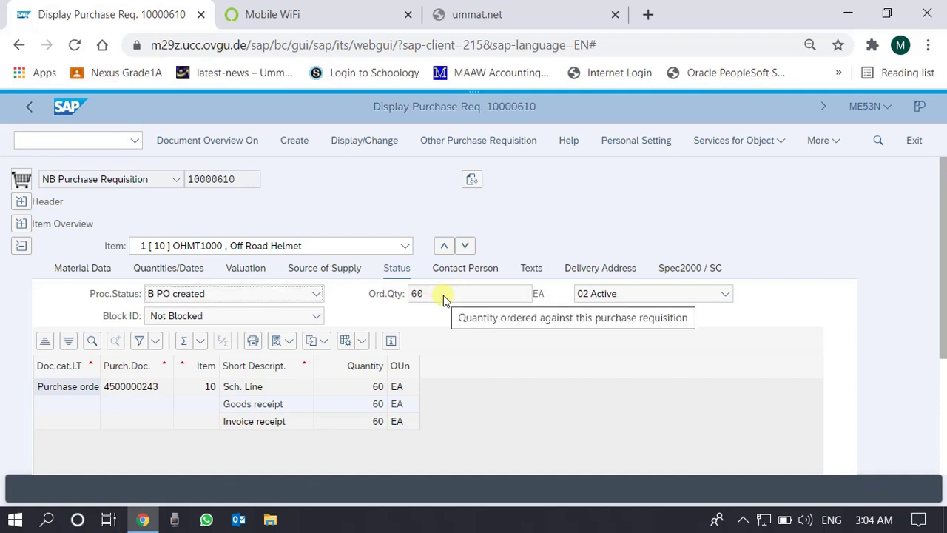
{"action": "left_click", "coordinate": [127, 387]}
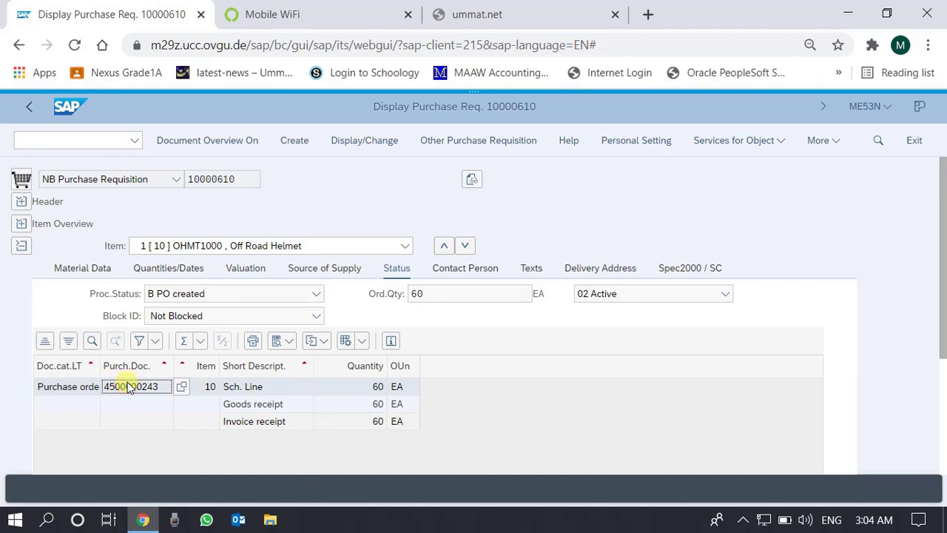
{"action": "left_click", "coordinate": [266, 385]}
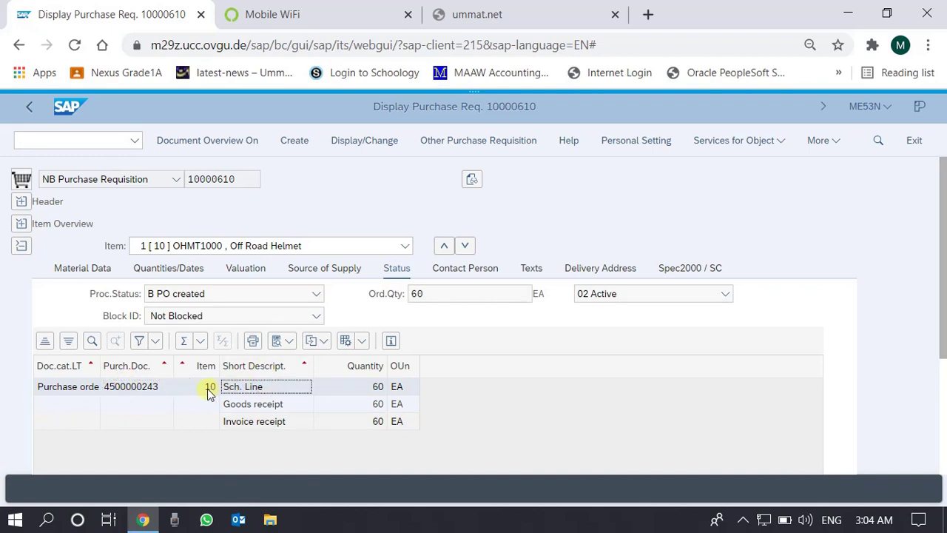
- Examine the schedule line, goods receipt and invoice receipt entries and their quantities in the Off Road Helmet item's status
{"action": "left_click", "coordinate": [207, 388]}
{"action": "left_click", "coordinate": [248, 390]}
{"action": "left_click", "coordinate": [352, 387]}
{"action": "left_click", "coordinate": [276, 407]}
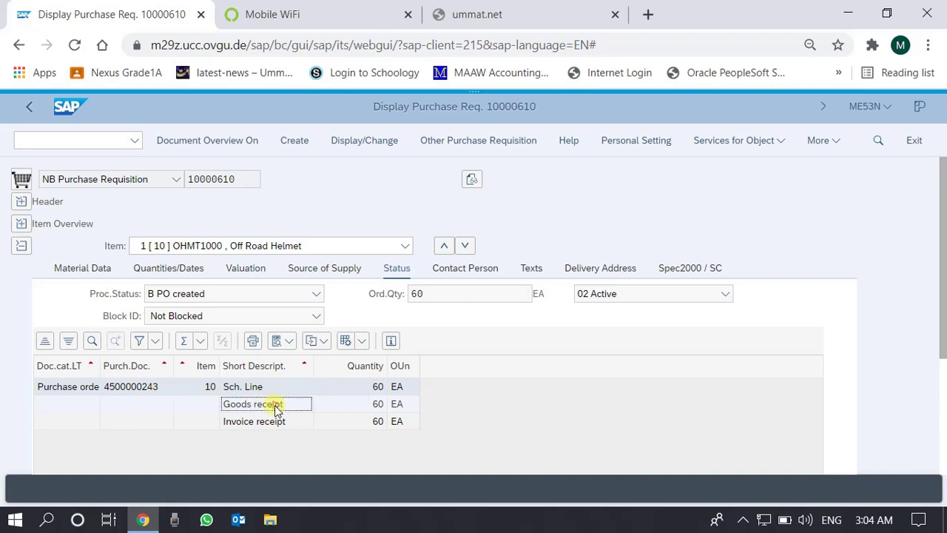
{"action": "left_click", "coordinate": [375, 408]}
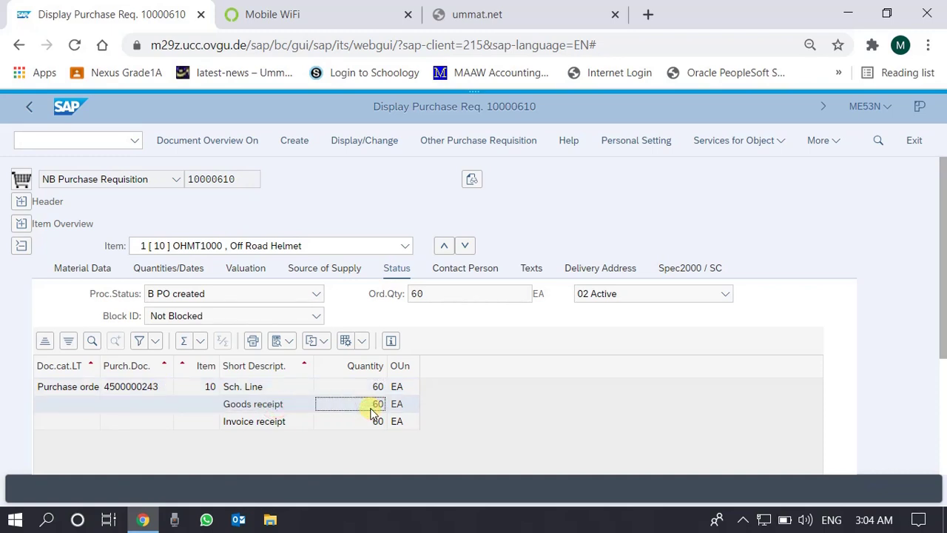
{"action": "left_click", "coordinate": [280, 420]}
{"action": "left_click", "coordinate": [360, 423]}
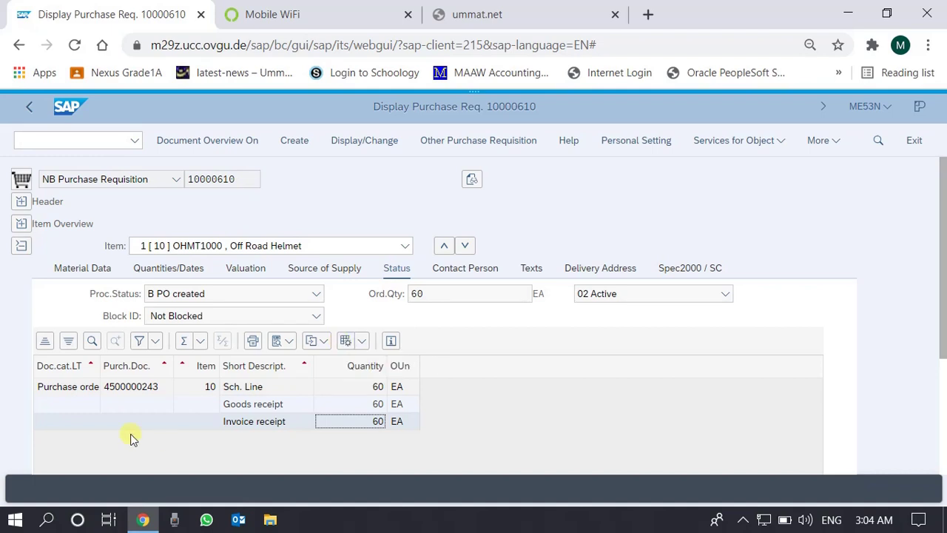
- Open the purchase order linked in the item's status, view its details and return to the requisition
{"action": "left_click", "coordinate": [140, 389]}
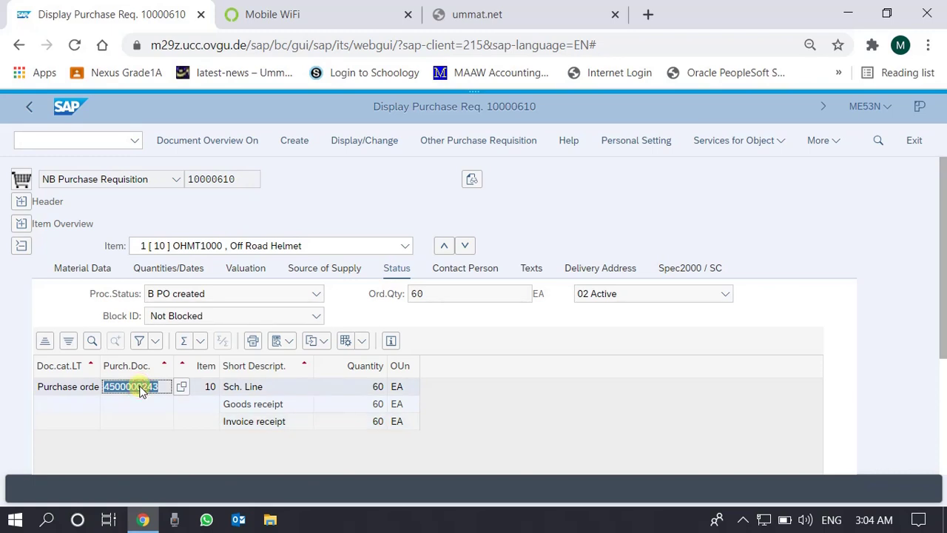
{"action": "double_click", "coordinate": [141, 388]}
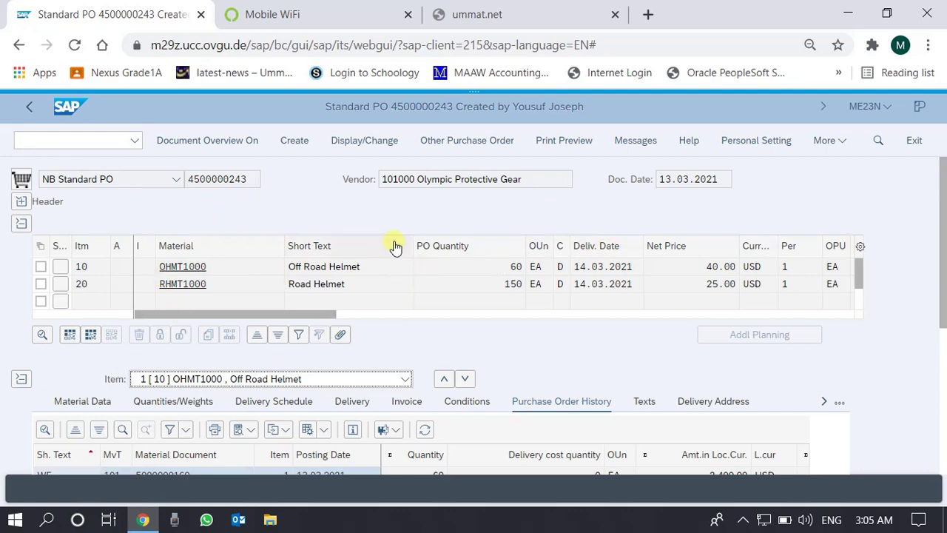
{"action": "left_click", "coordinate": [28, 111]}
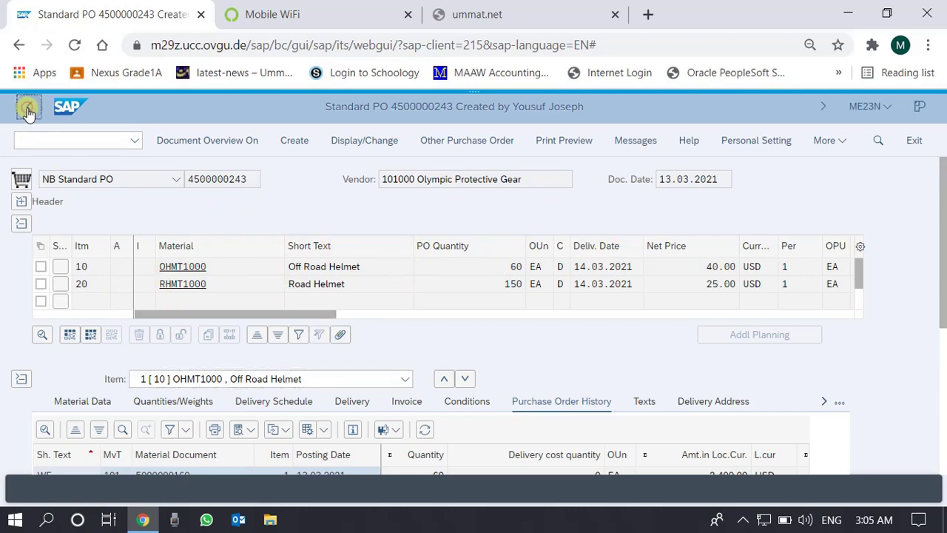
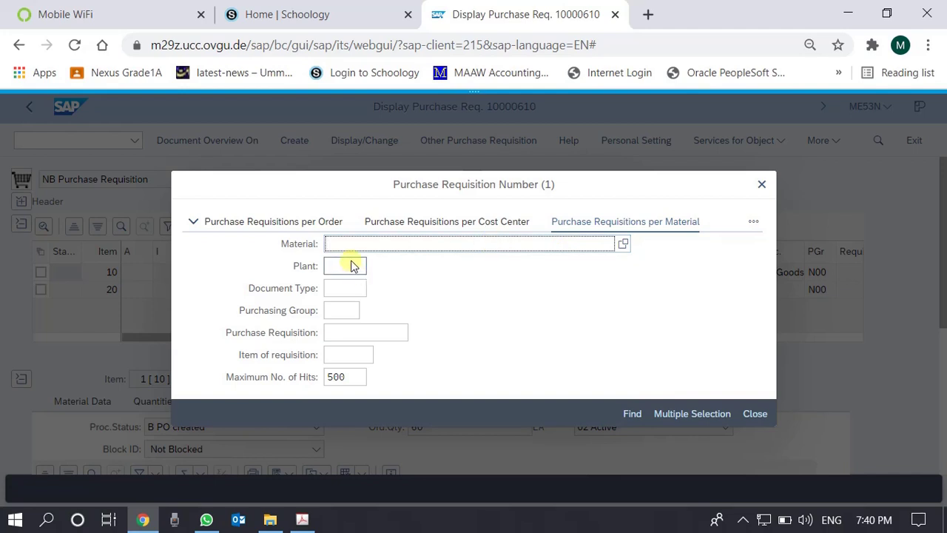
- Search for purchase requisitions per material with plant DL00 and review the list through to its last entries
{"action": "left_click", "coordinate": [349, 265]}
{"action": "type", "text": "dl00"}
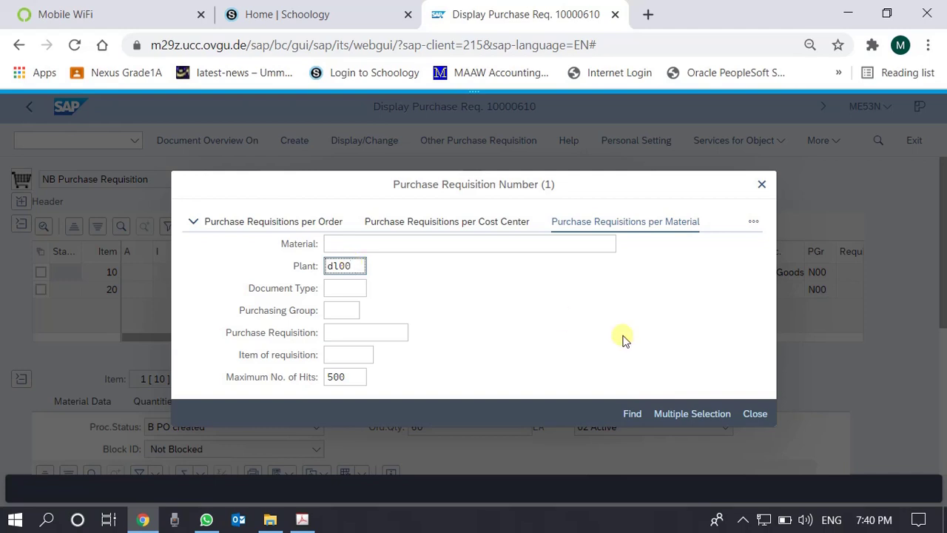
{"action": "key", "text": "Return"}
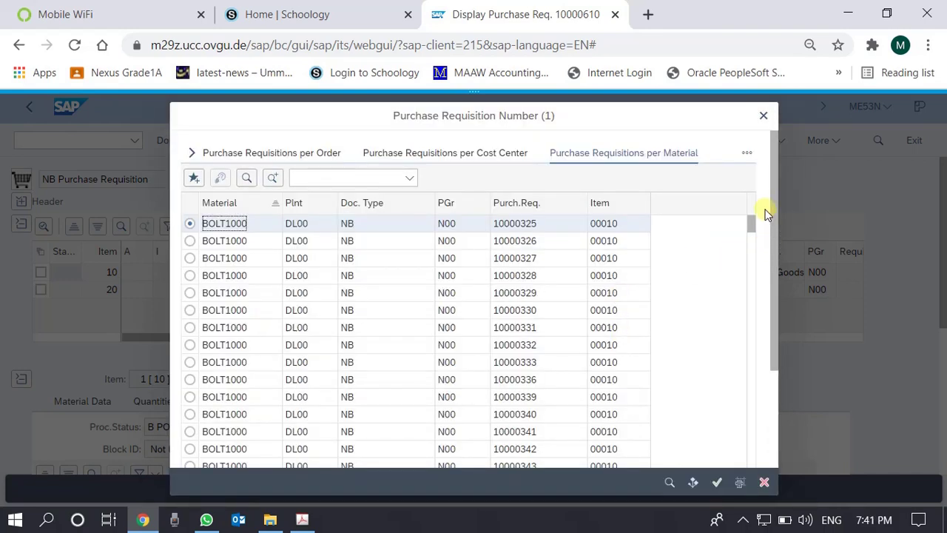
{"action": "left_click_drag", "start_coordinate": [752, 222], "coordinate": [755, 474]}
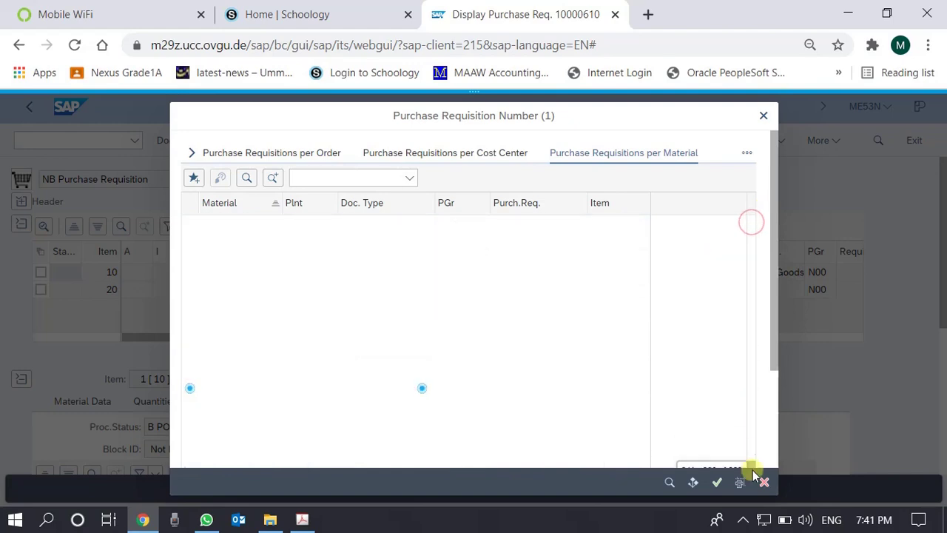
{"action": "left_click_drag", "start_coordinate": [775, 301], "coordinate": [777, 453]}
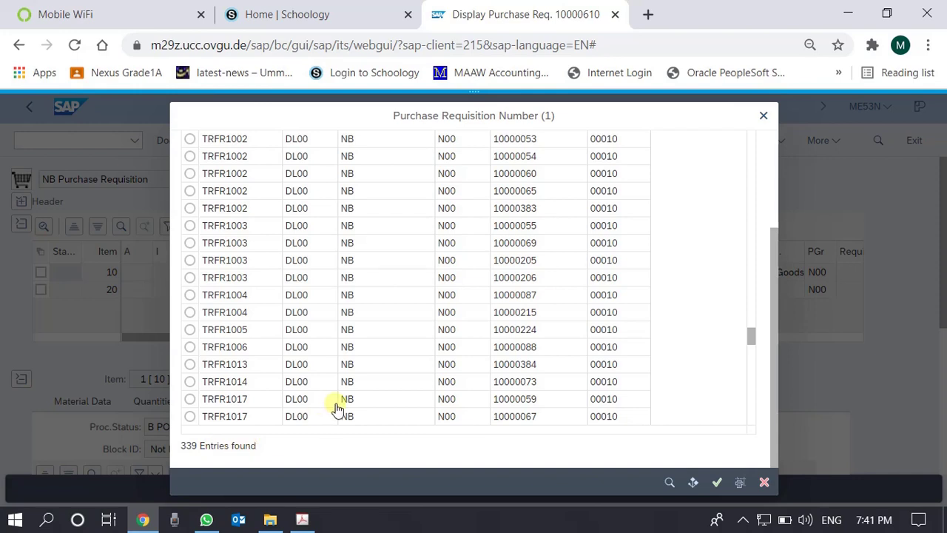
- Display requisition 10000067 for material TRFR1017 from the search results and examine its item and status details
{"action": "left_click", "coordinate": [190, 416]}
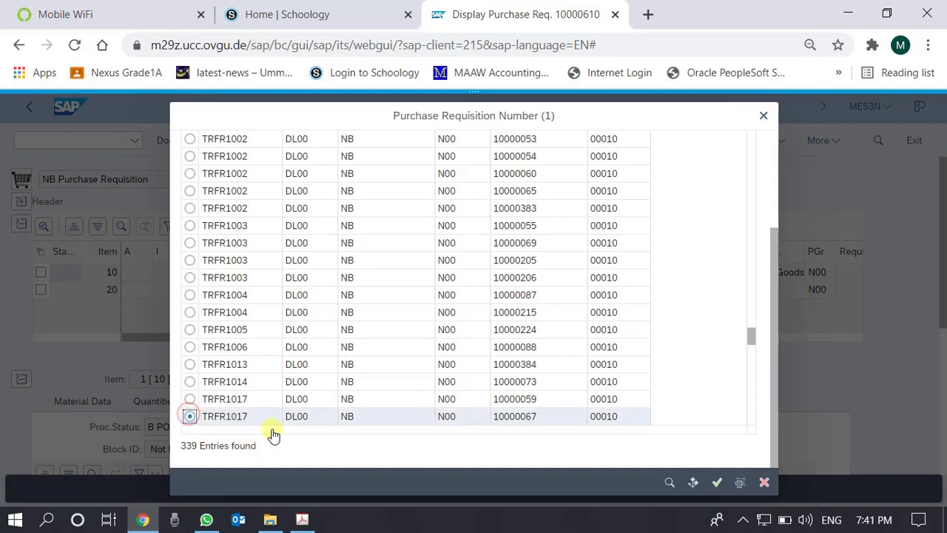
{"action": "left_click", "coordinate": [716, 482]}
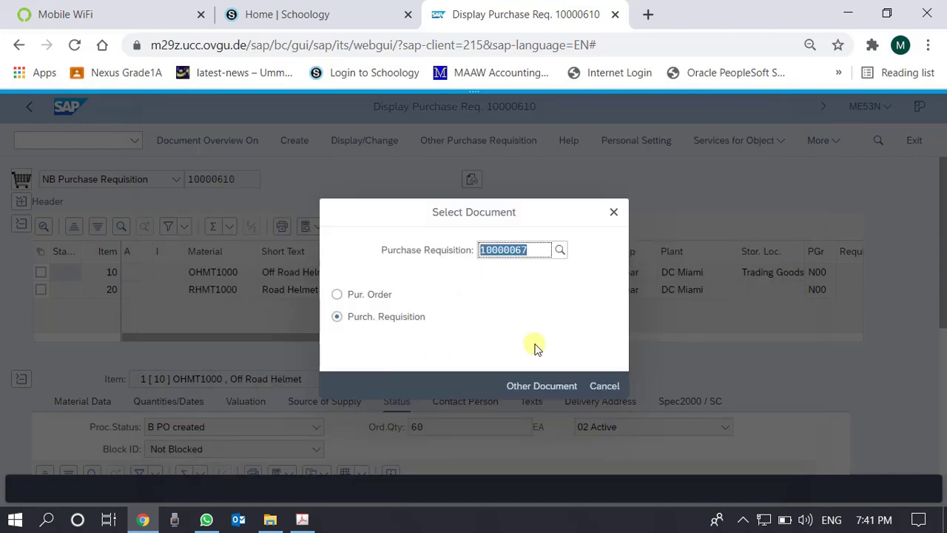
{"action": "left_click", "coordinate": [540, 249]}
{"action": "left_click", "coordinate": [514, 388]}
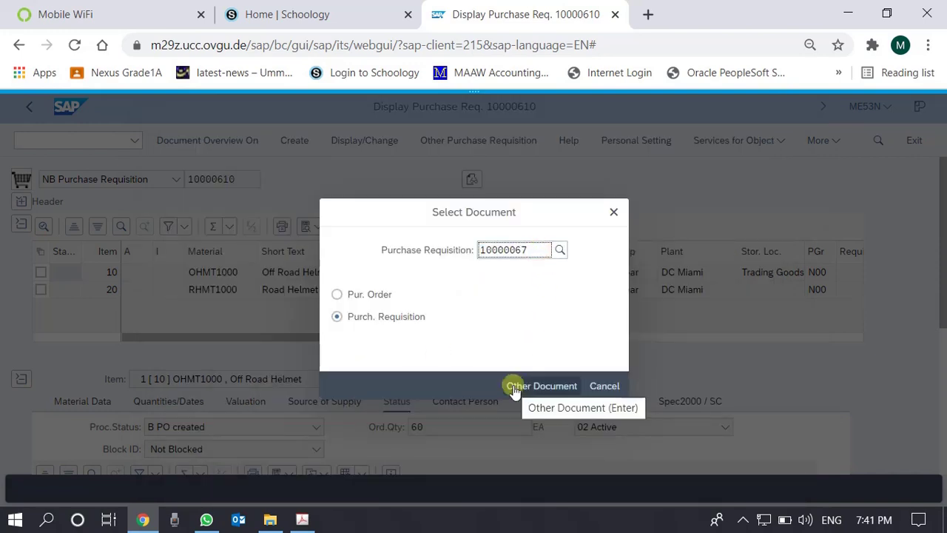
{"action": "key", "text": "Return"}
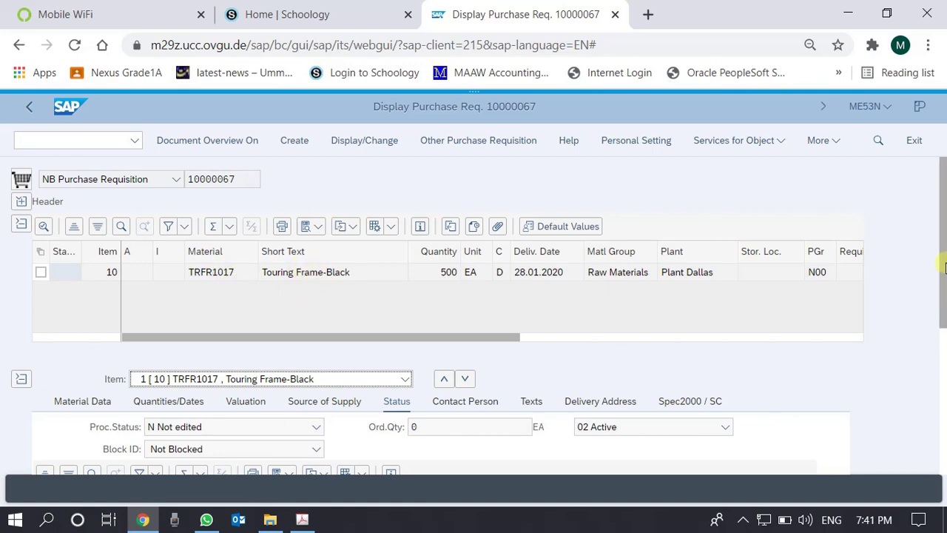
{"action": "left_click_drag", "start_coordinate": [945, 268], "coordinate": [934, 328]}
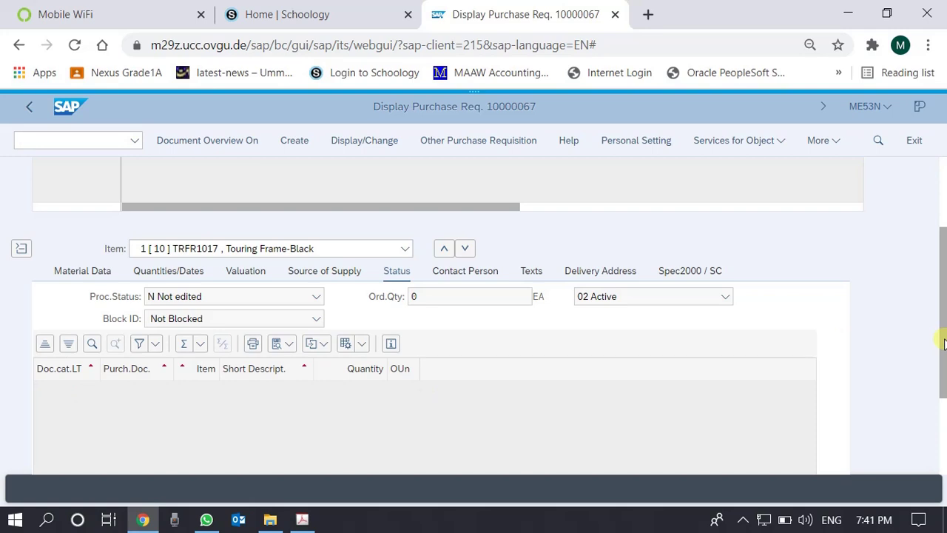
{"action": "left_click_drag", "start_coordinate": [943, 343], "coordinate": [942, 274]}
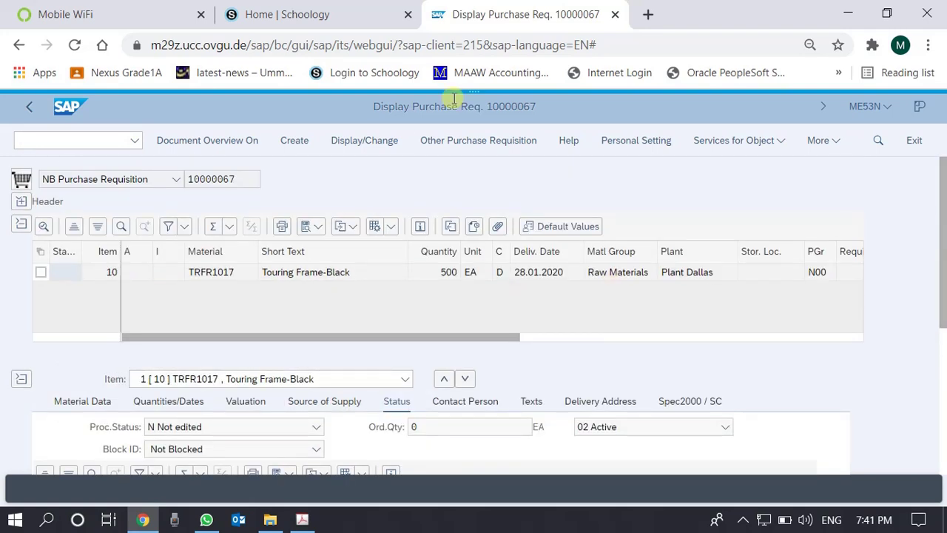
- Open the requisition number search for selecting another purchase requisition
{"action": "left_click", "coordinate": [469, 141]}
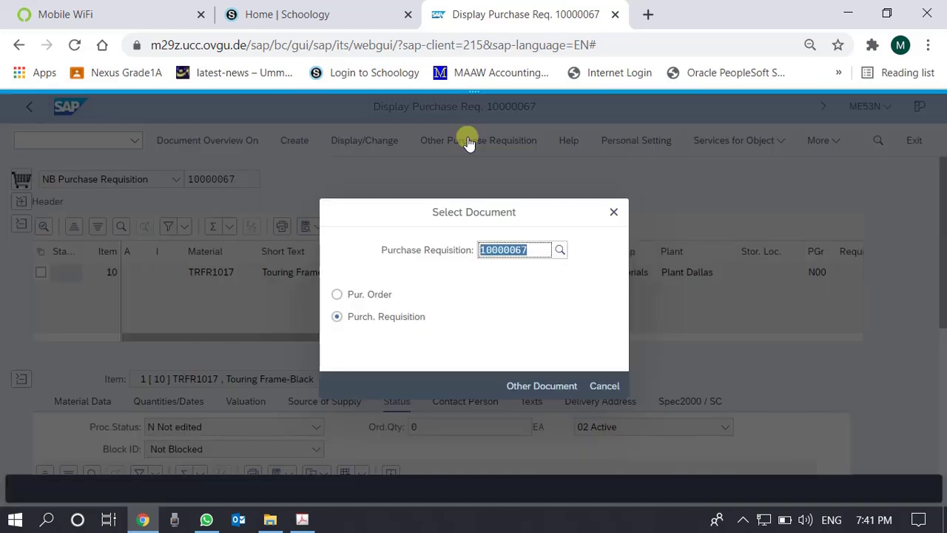
{"action": "left_click", "coordinate": [560, 251]}
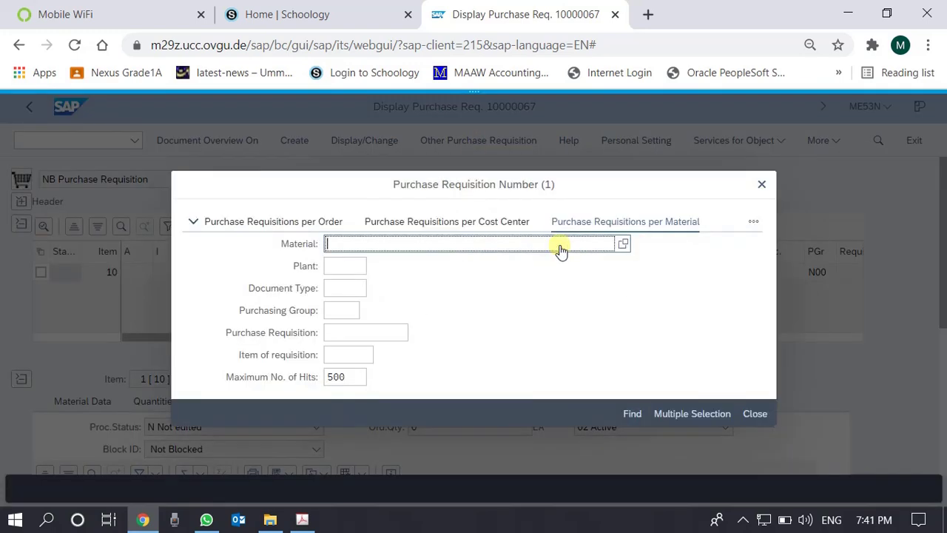
{"action": "left_click", "coordinate": [345, 267]}
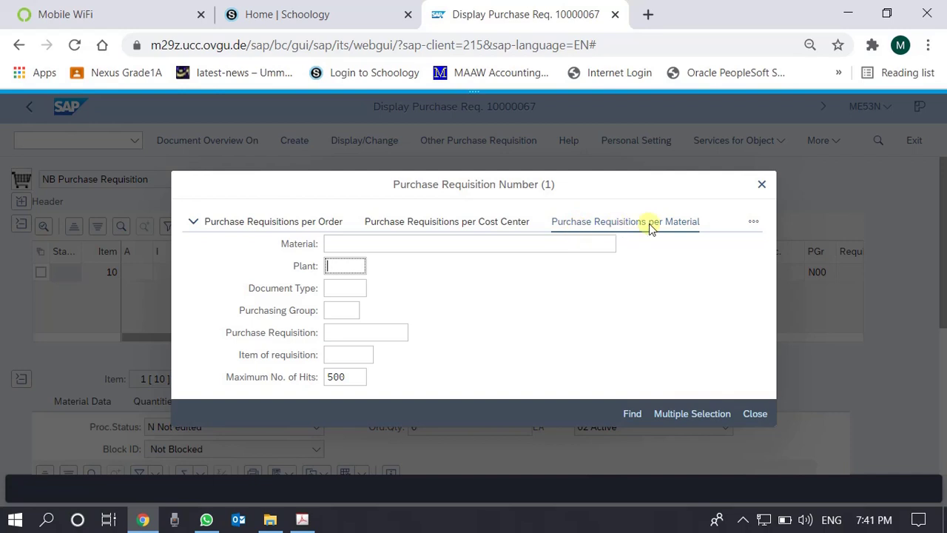
- View the available requisition search criteria, look at the search per asset and return to the search per material
{"action": "left_click", "coordinate": [754, 222]}
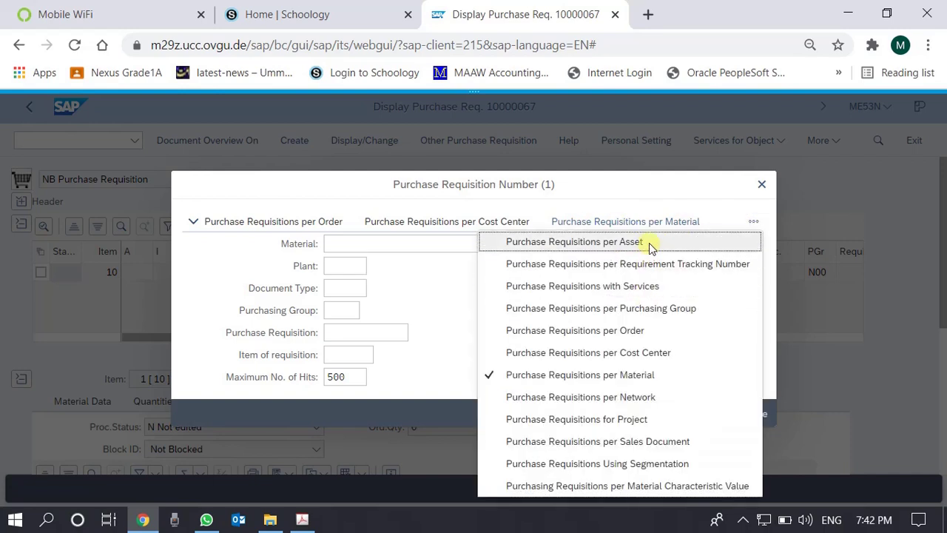
{"action": "left_click", "coordinate": [650, 242]}
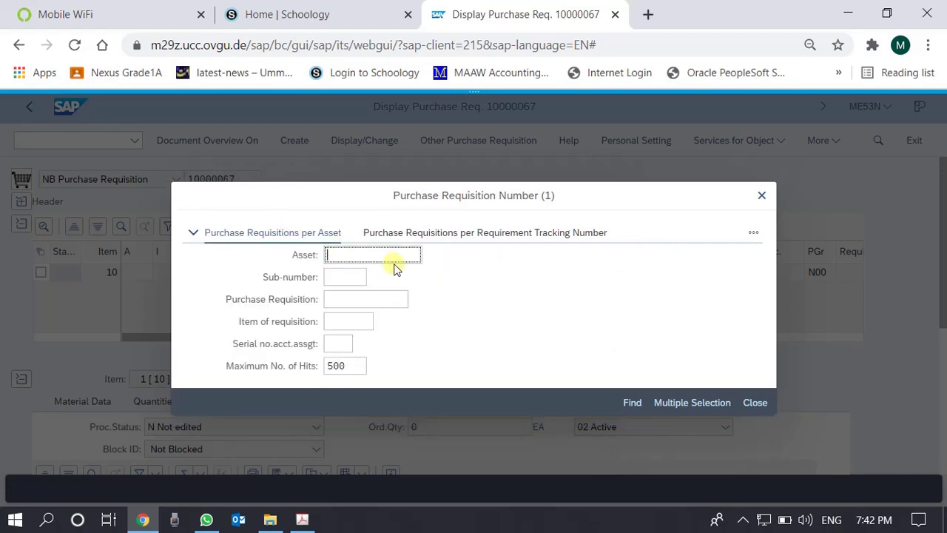
{"action": "left_click", "coordinate": [754, 232]}
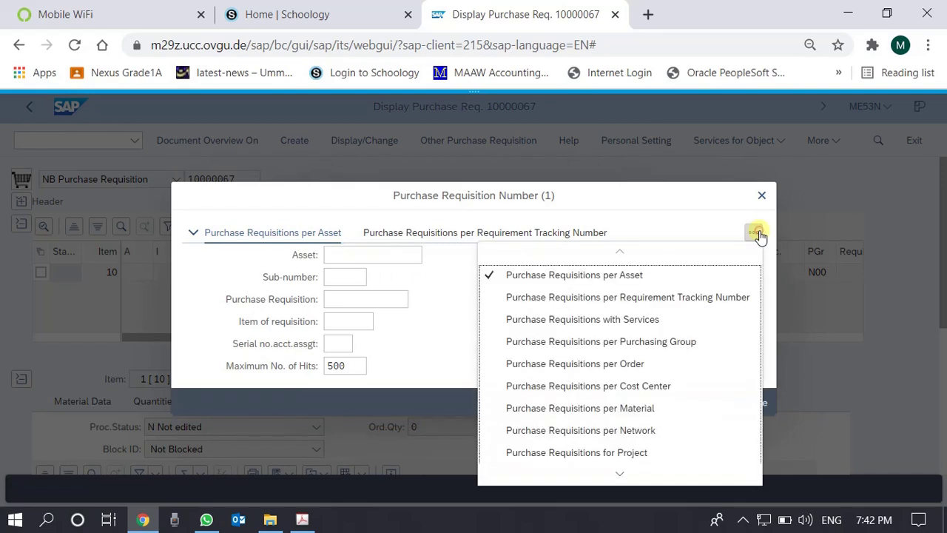
{"action": "left_click", "coordinate": [672, 408]}
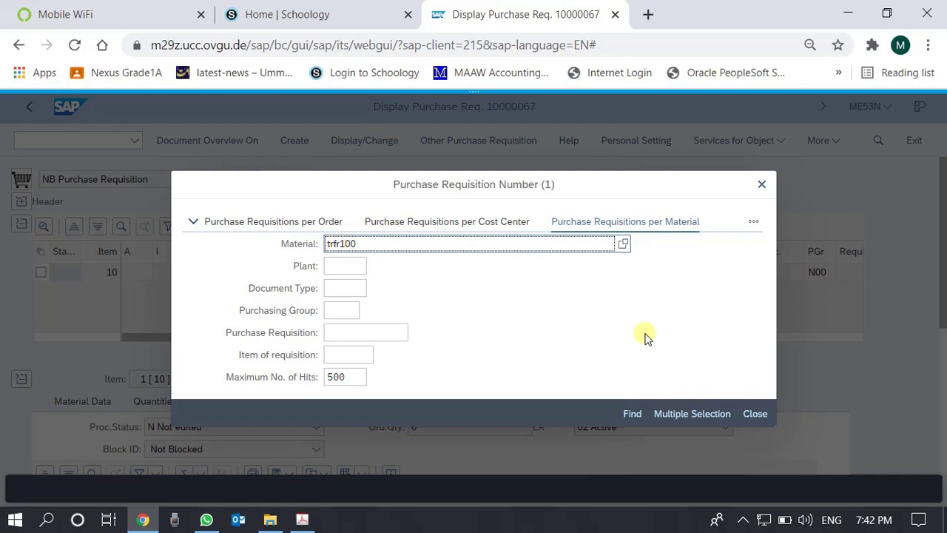
- Try to search for purchase requisitions with material trfr100
{"action": "key", "text": "Return"}
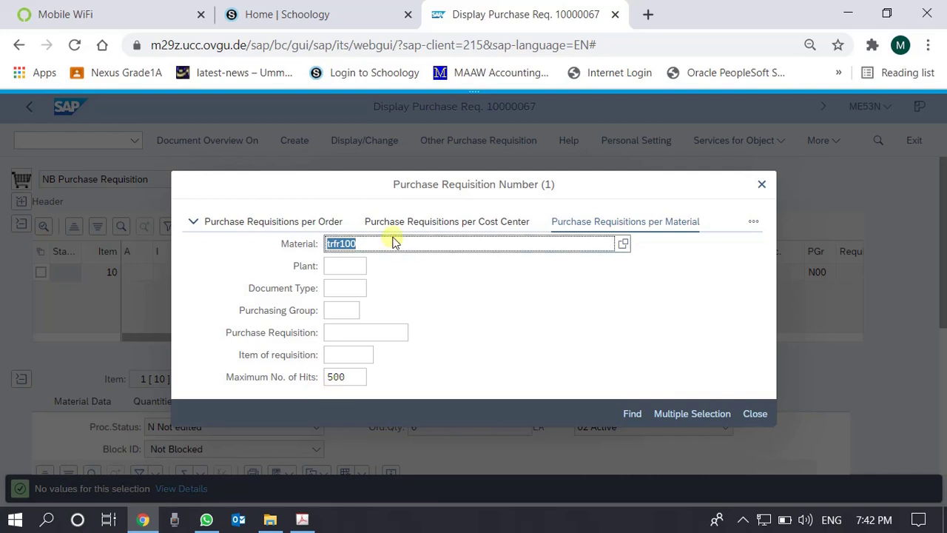
{"action": "left_click", "coordinate": [743, 520]}
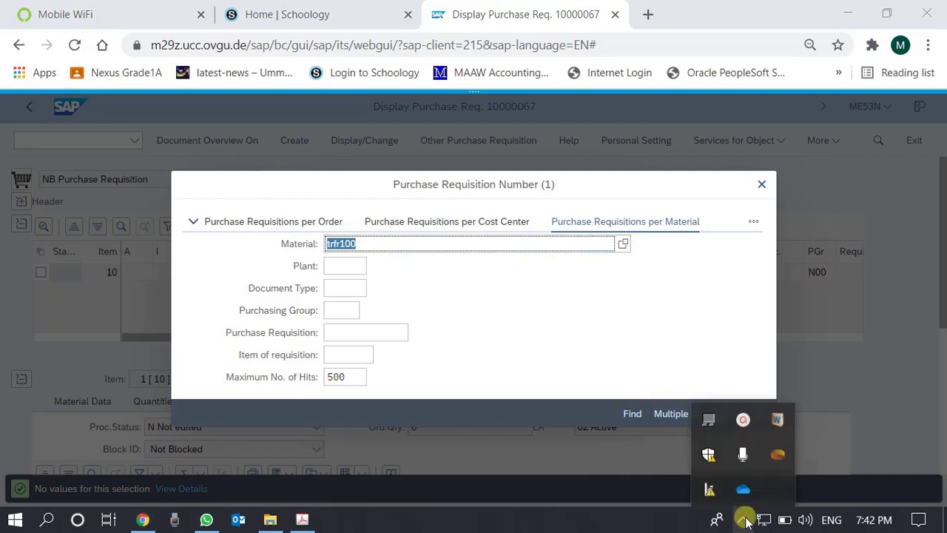
{"action": "left_click", "coordinate": [746, 421]}
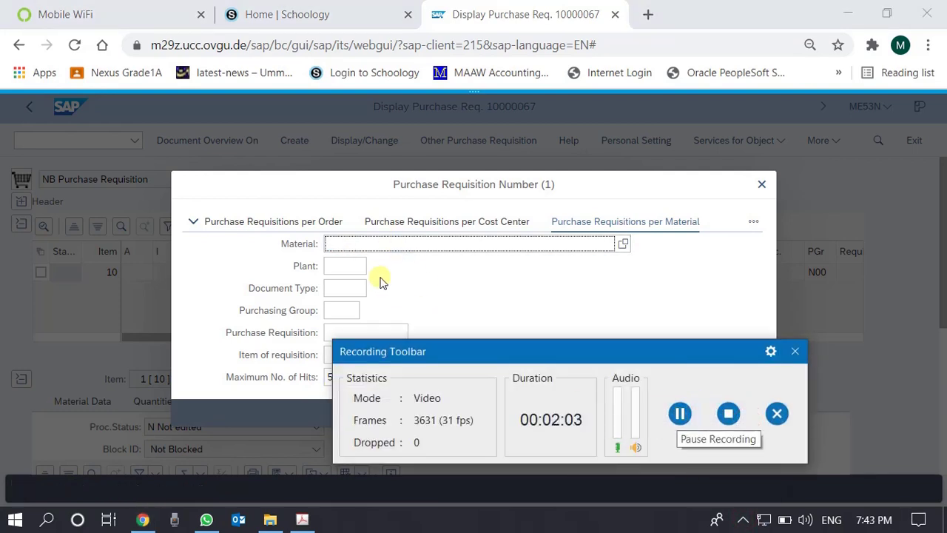
- Set the material to ohmt1000 in the requisition search
{"action": "left_click", "coordinate": [376, 244]}
{"action": "type", "text": "oh"}
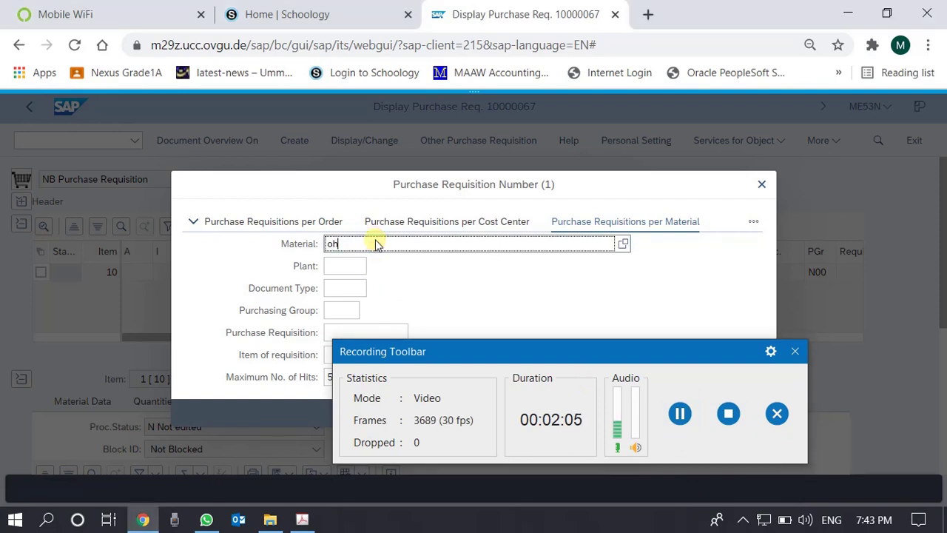
{"action": "type", "text": "mt1000"}
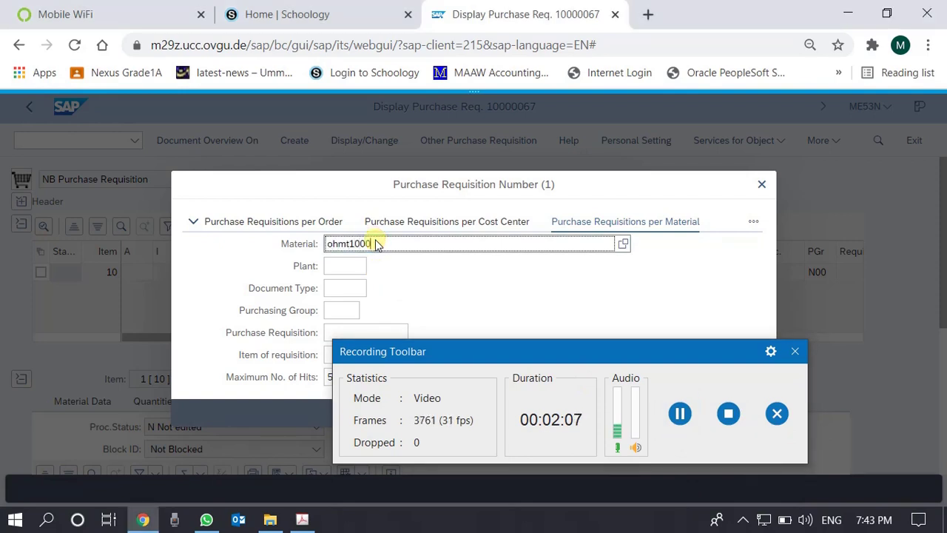
{"action": "left_click", "coordinate": [792, 350]}
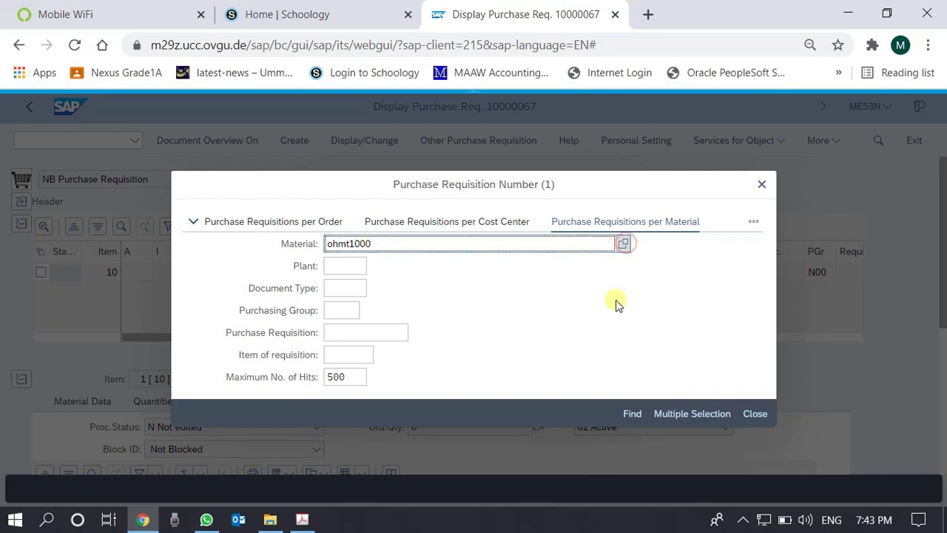
- View the search help for the material number and close it without choosing a material
{"action": "key", "text": "F4"}
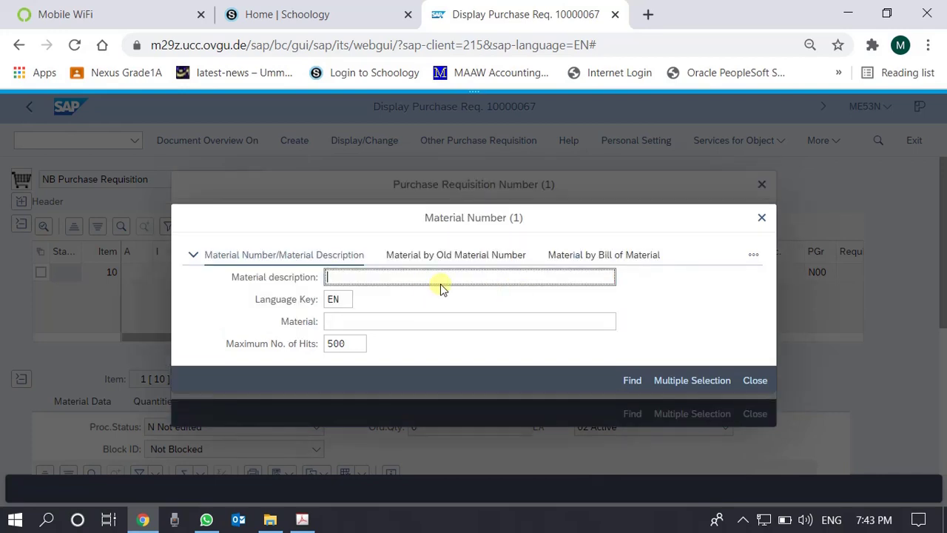
{"action": "left_click", "coordinate": [759, 221]}
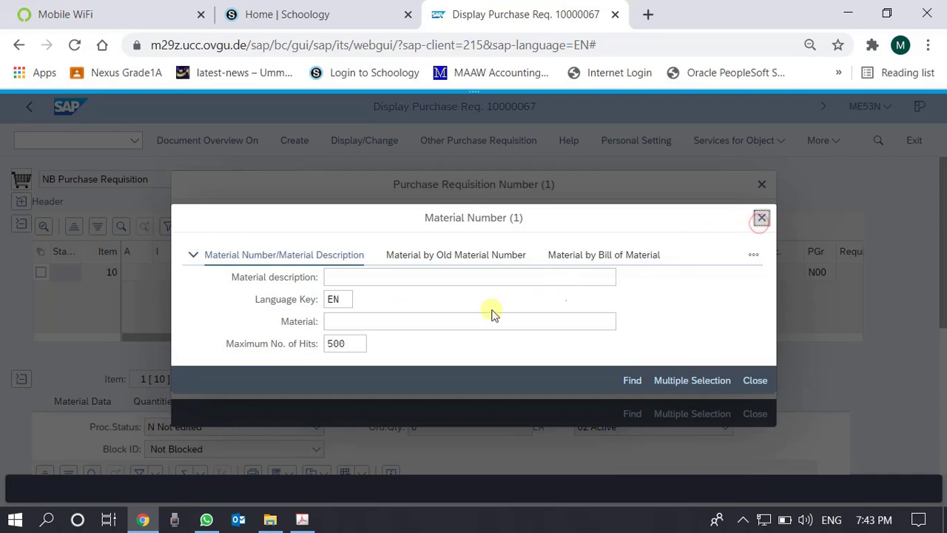
{"action": "key", "text": "Return"}
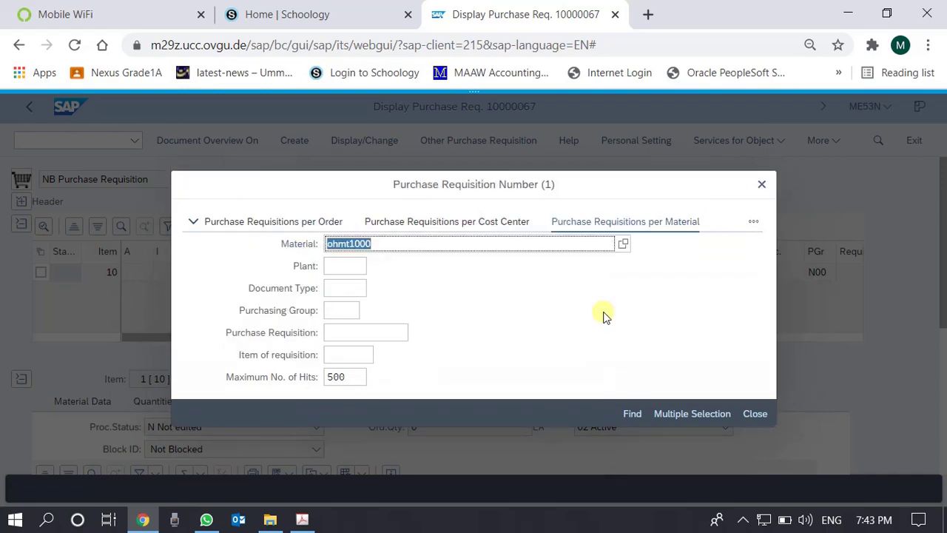
- Find the purchase requisitions for material ohmt1000, choose requisition 10000230 and display it
{"action": "left_click", "coordinate": [390, 242]}
{"action": "left_click", "coordinate": [632, 413]}
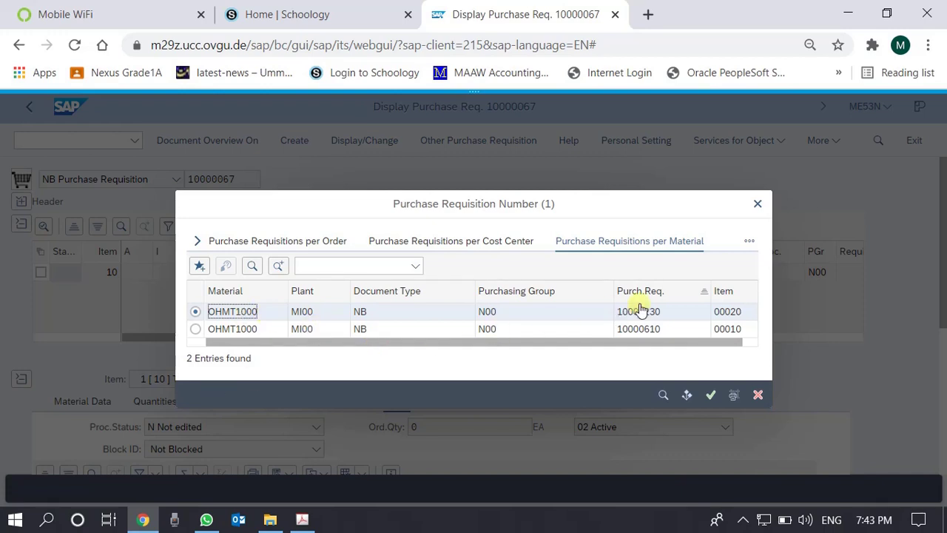
{"action": "left_click", "coordinate": [651, 330]}
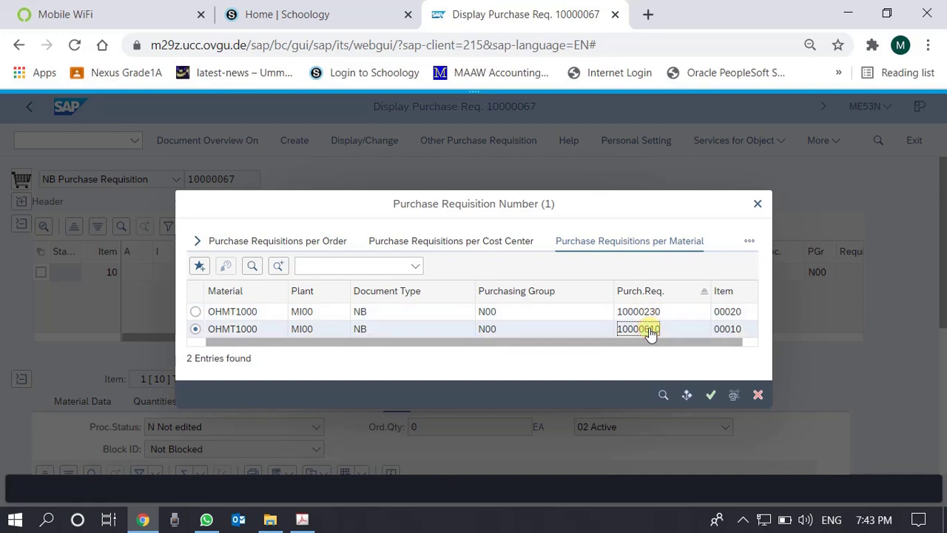
{"action": "left_click", "coordinate": [213, 314]}
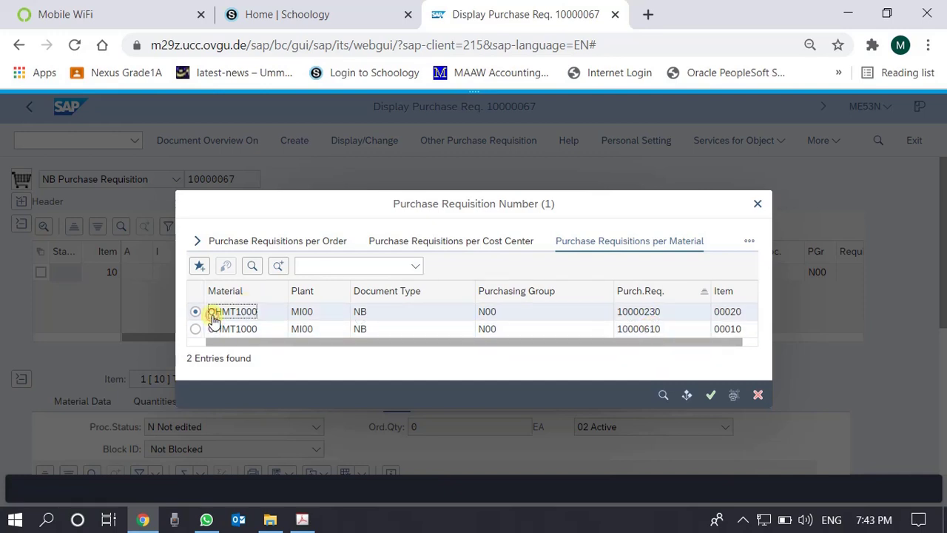
{"action": "left_click", "coordinate": [710, 394]}
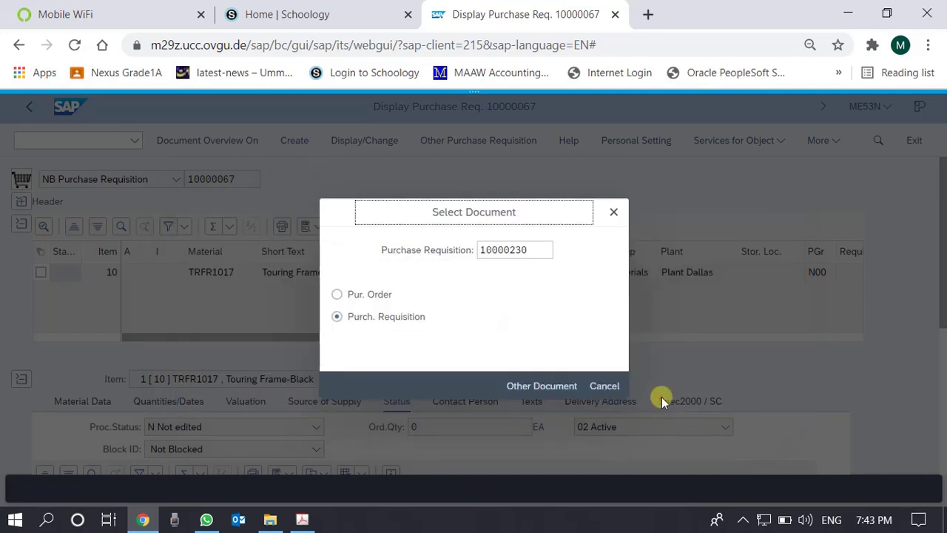
{"action": "left_click", "coordinate": [539, 250]}
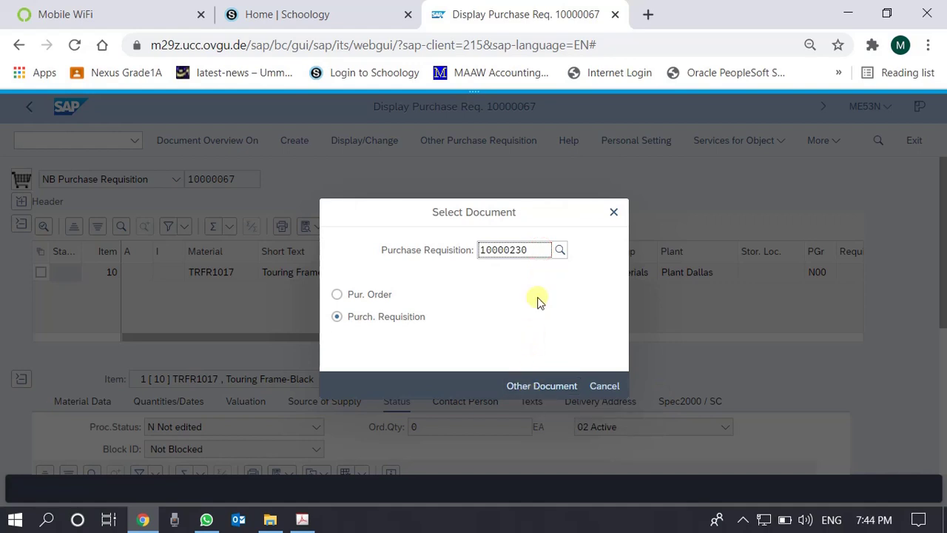
{"action": "key", "text": "Return"}
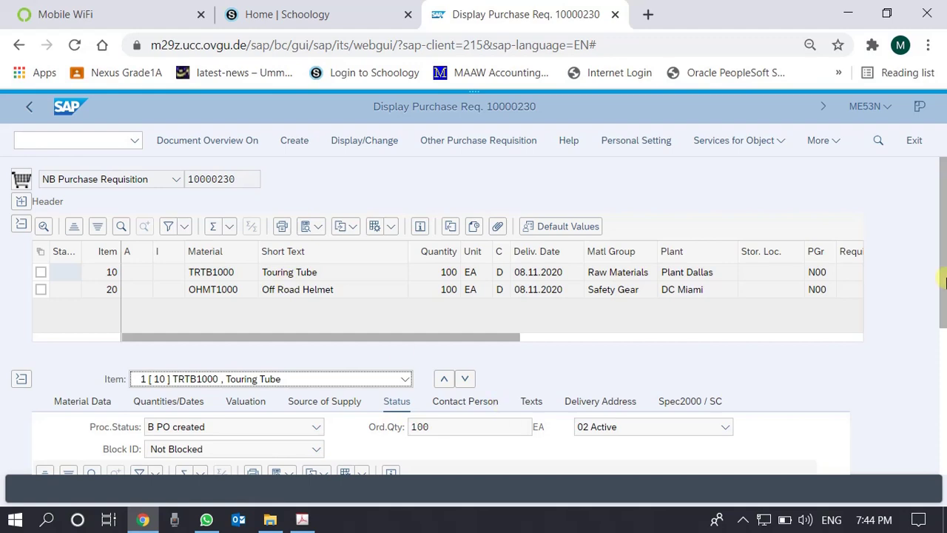
- Review the processing status and purchase order history of item 10, Touring Tube, in the requisition
{"action": "left_click", "coordinate": [938, 224]}
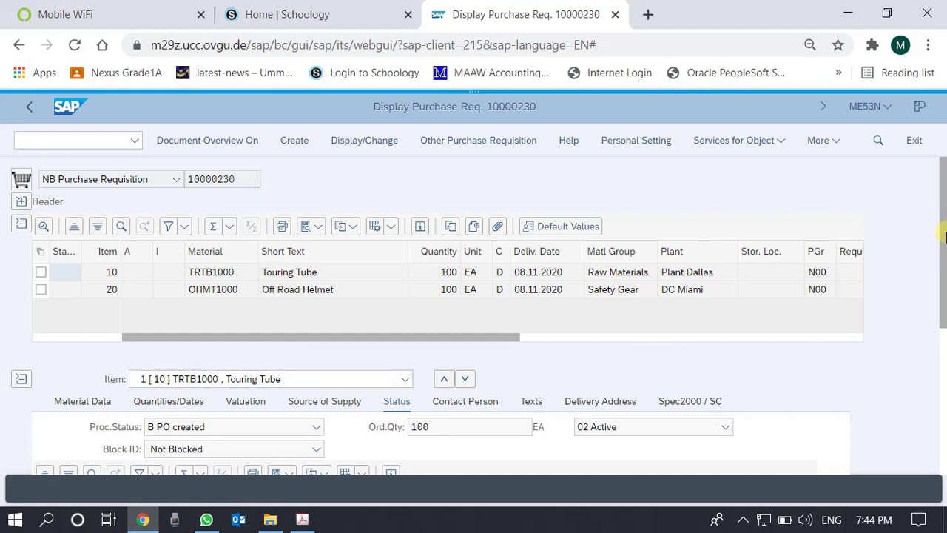
{"action": "scroll", "coordinate": [940, 314], "scroll_direction": "down", "scroll_amount": 2}
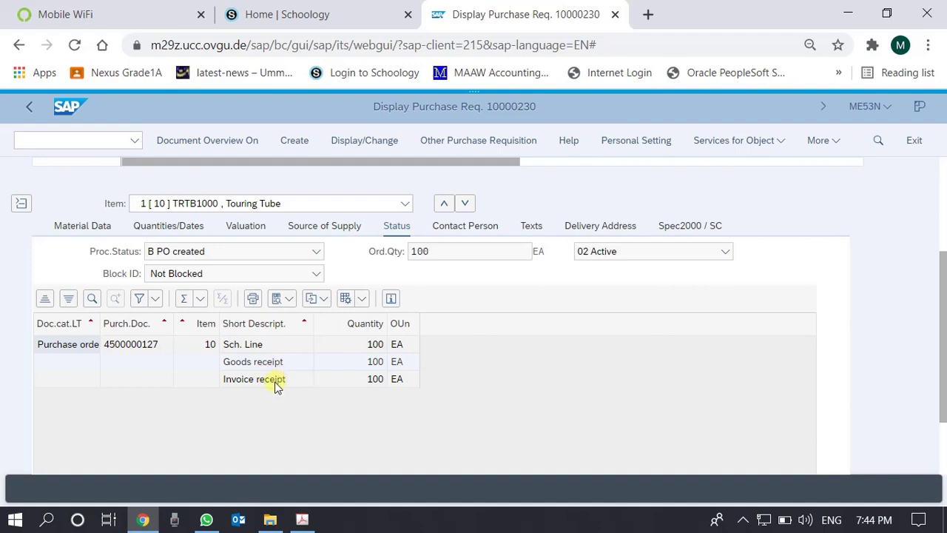
{"action": "left_click_drag", "start_coordinate": [942, 399], "coordinate": [943, 285]}
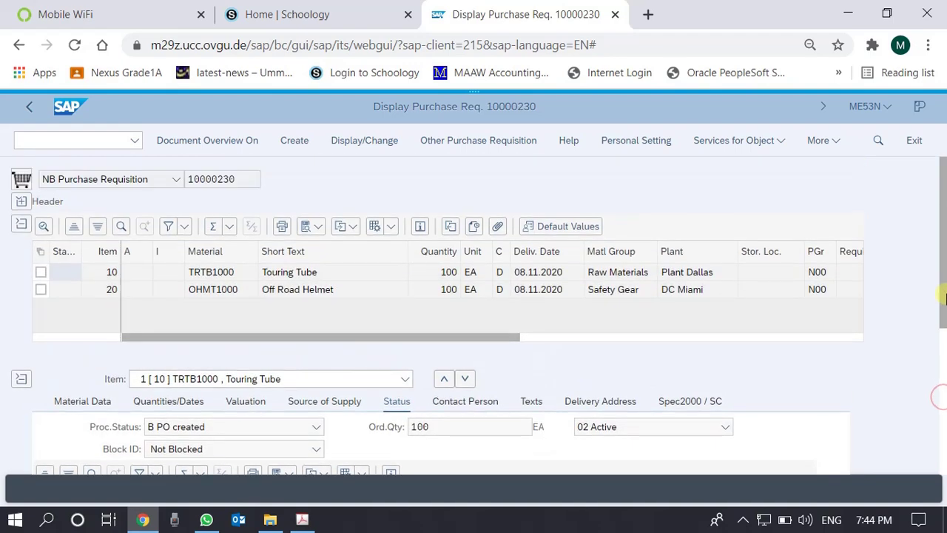
- Examine the Touring Tube and Off Road Helmet items, comparing their short texts and plants and checking the purchasing group
{"action": "left_click", "coordinate": [306, 272]}
{"action": "left_click", "coordinate": [312, 290]}
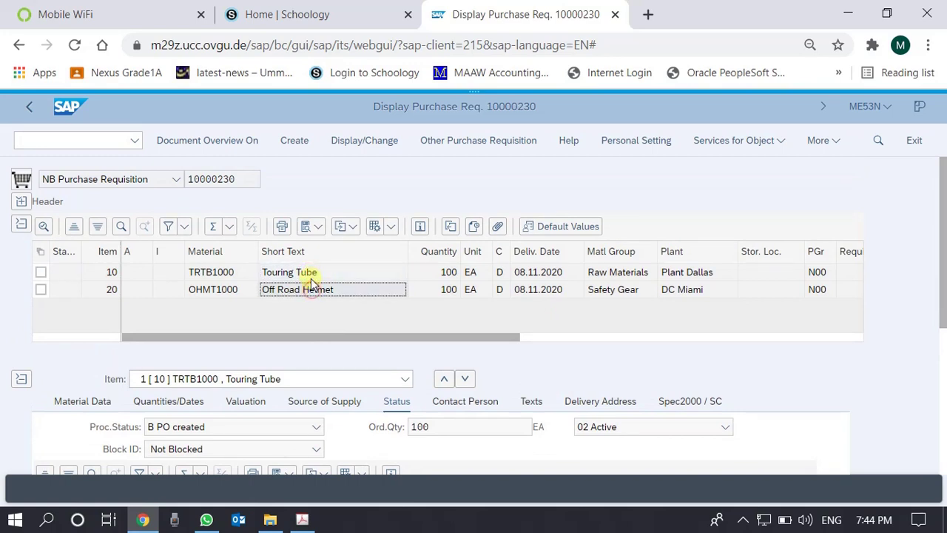
{"action": "left_click", "coordinate": [311, 272]}
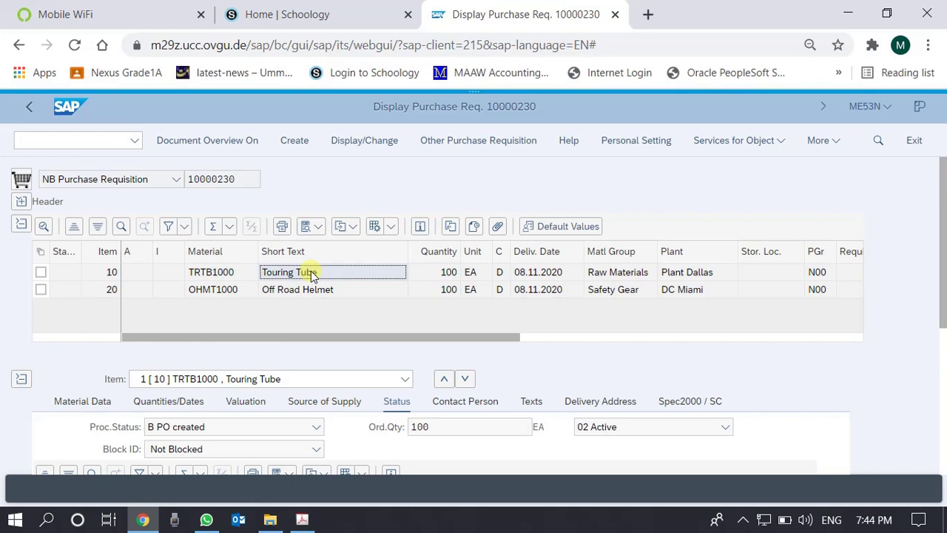
{"action": "left_click", "coordinate": [697, 271]}
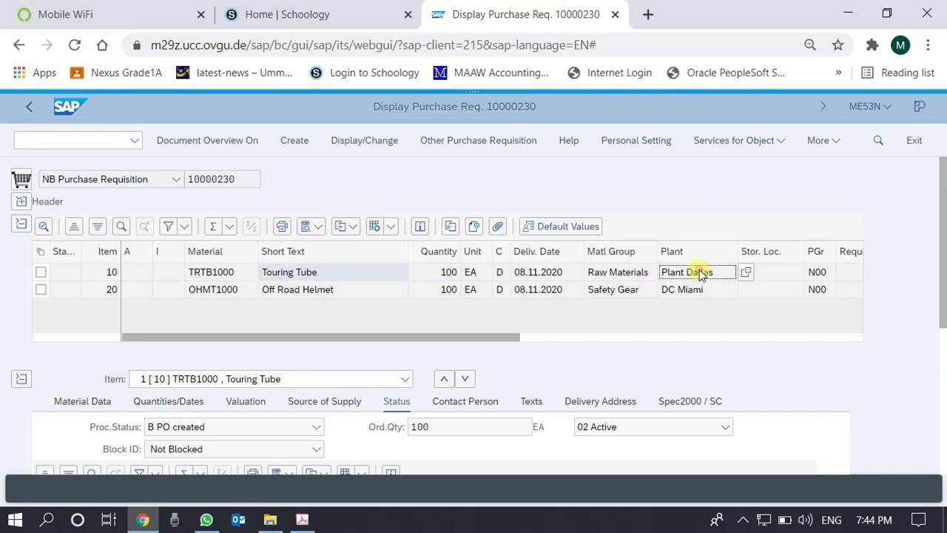
{"action": "left_click", "coordinate": [700, 288]}
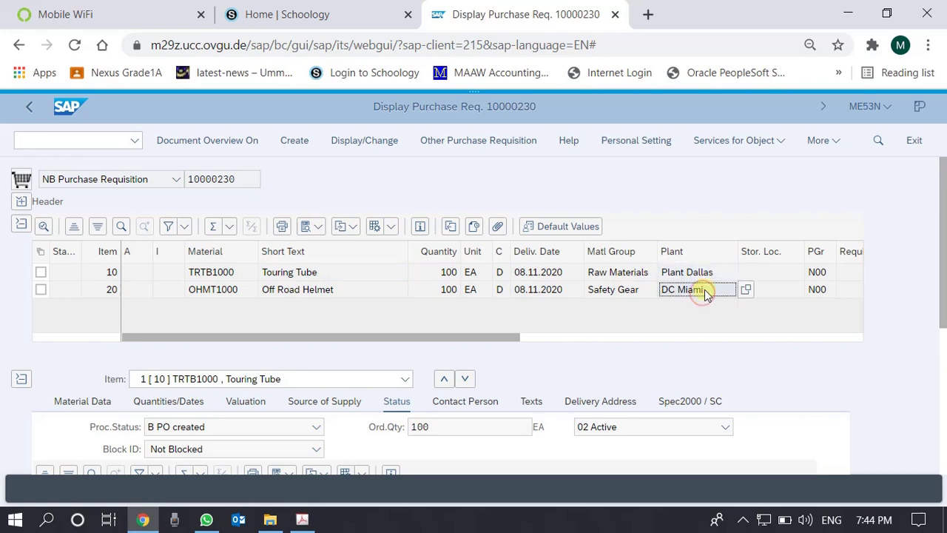
{"action": "left_click", "coordinate": [711, 276]}
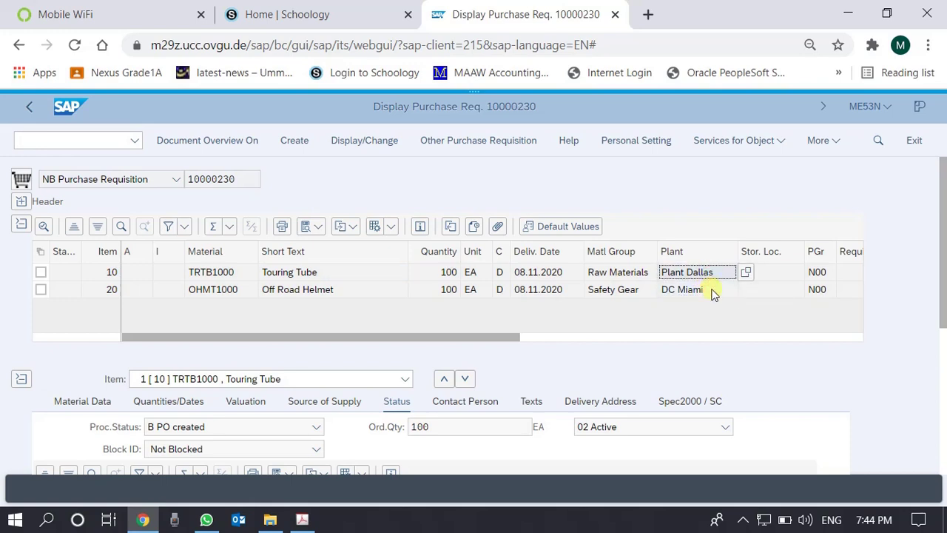
{"action": "left_click", "coordinate": [713, 292]}
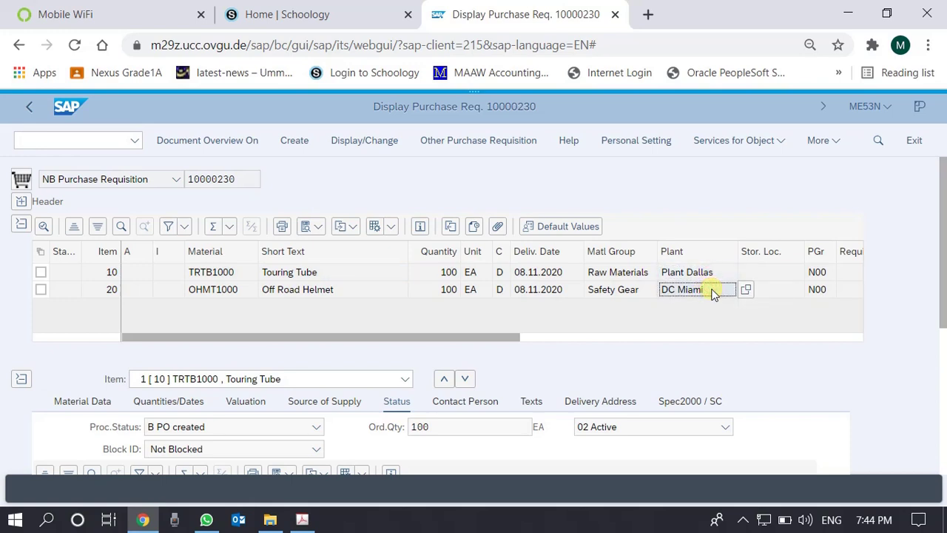
{"action": "left_click", "coordinate": [712, 275]}
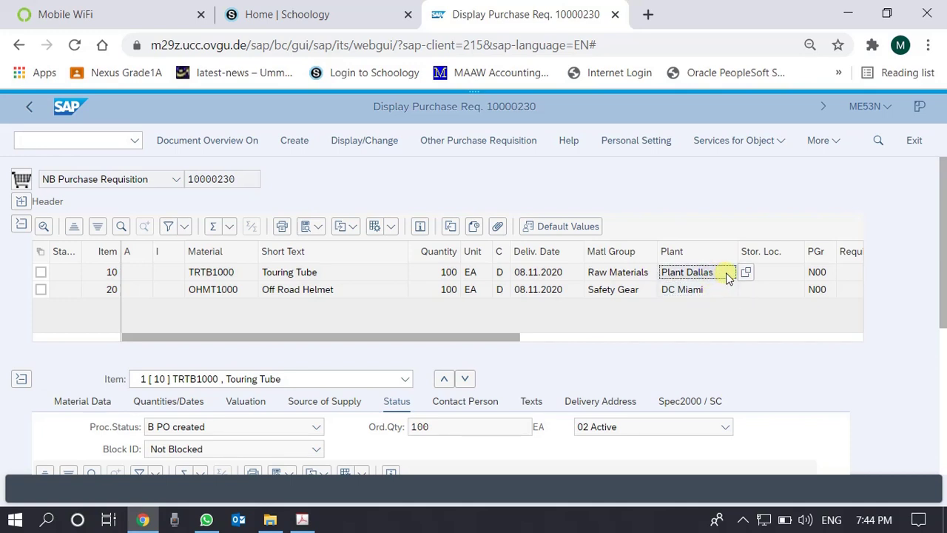
{"action": "left_click", "coordinate": [715, 289]}
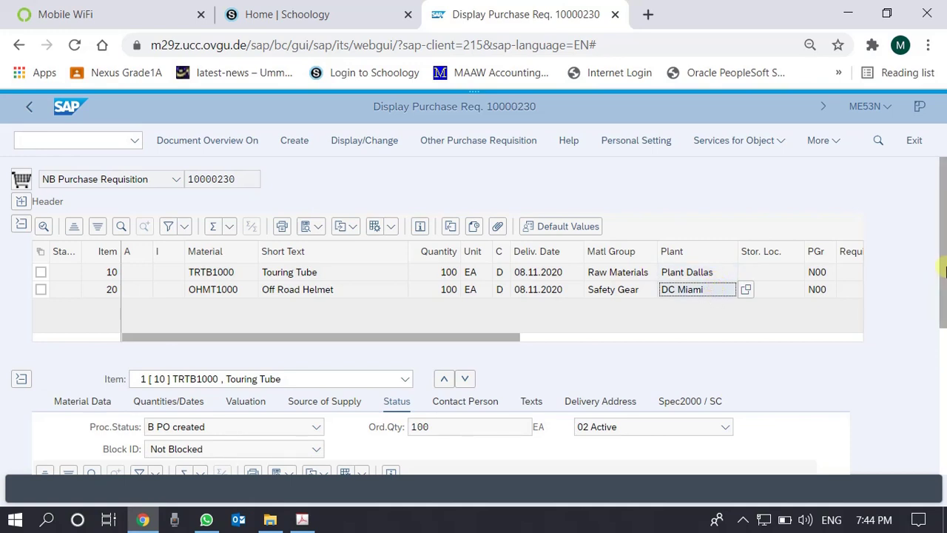
{"action": "left_click_drag", "start_coordinate": [945, 271], "coordinate": [945, 241]}
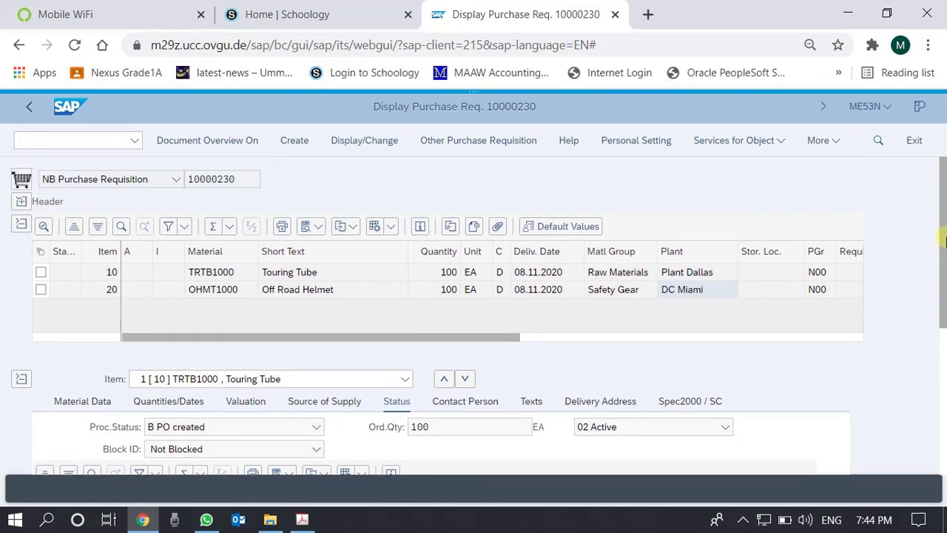
{"action": "left_click", "coordinate": [816, 273]}
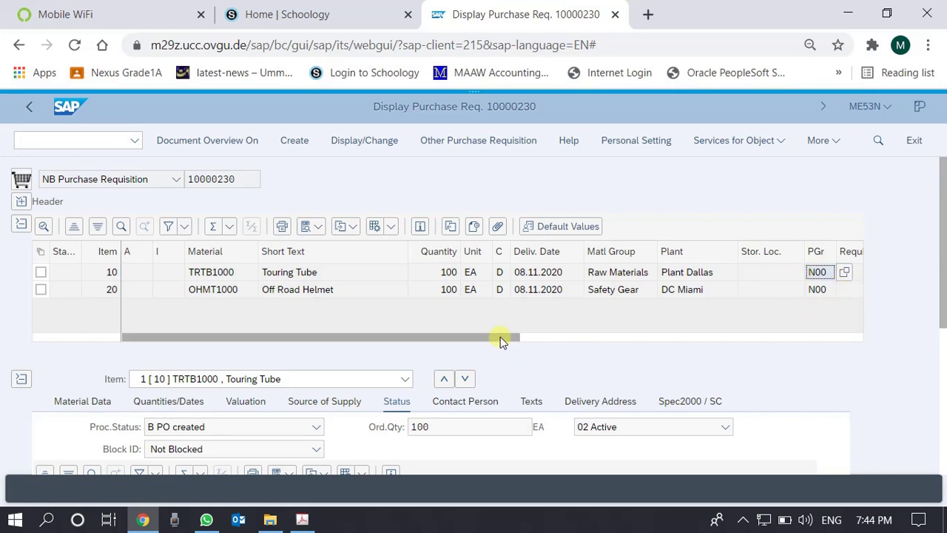
{"action": "mouse_move", "coordinate": [500, 337]}
{"action": "left_mouse_down"}
{"action": "mouse_move", "coordinate": [839, 347]}
{"action": "mouse_move", "coordinate": [629, 346]}
{"action": "mouse_move", "coordinate": [687, 354]}
{"action": "mouse_move", "coordinate": [648, 355]}
{"action": "mouse_move", "coordinate": [485, 327]}
{"action": "left_mouse_up"}
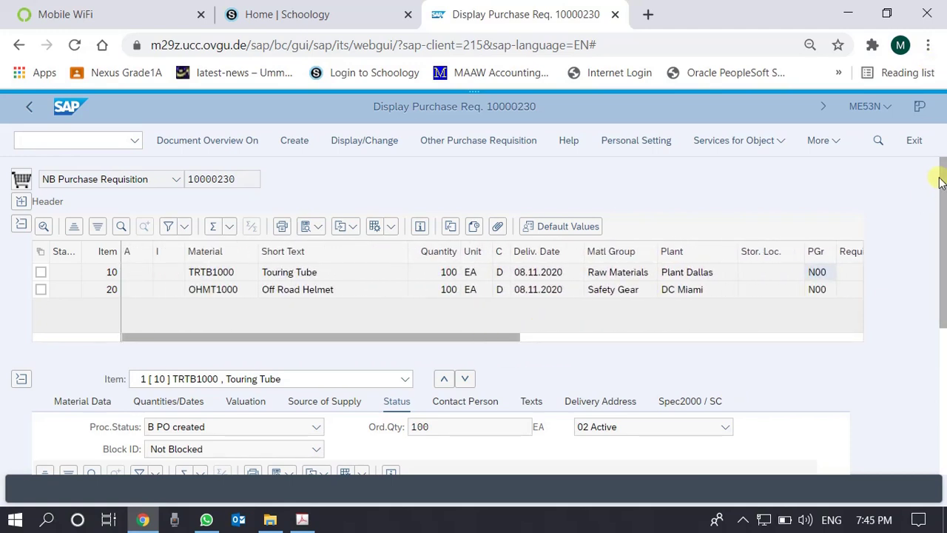
{"action": "left_click_drag", "start_coordinate": [942, 182], "coordinate": [944, 85]}
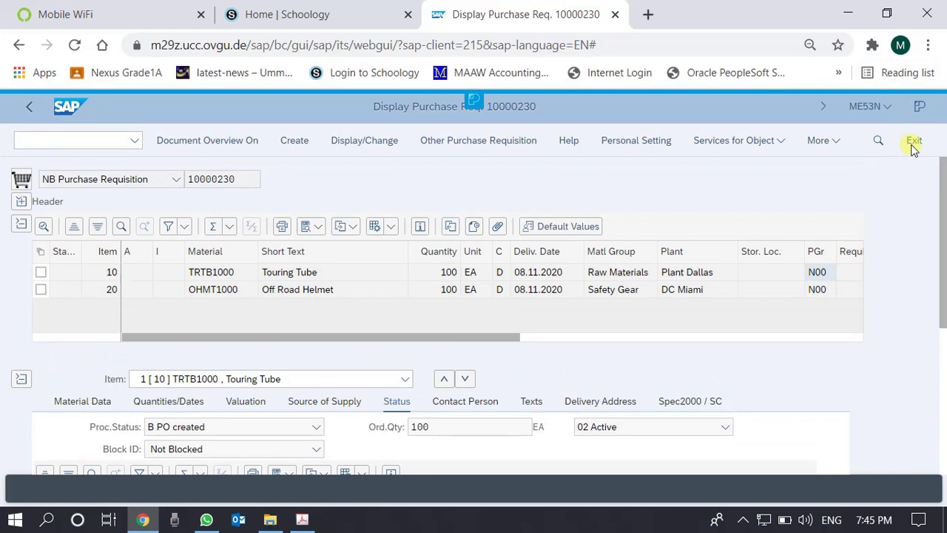
{"action": "left_click", "coordinate": [743, 520]}
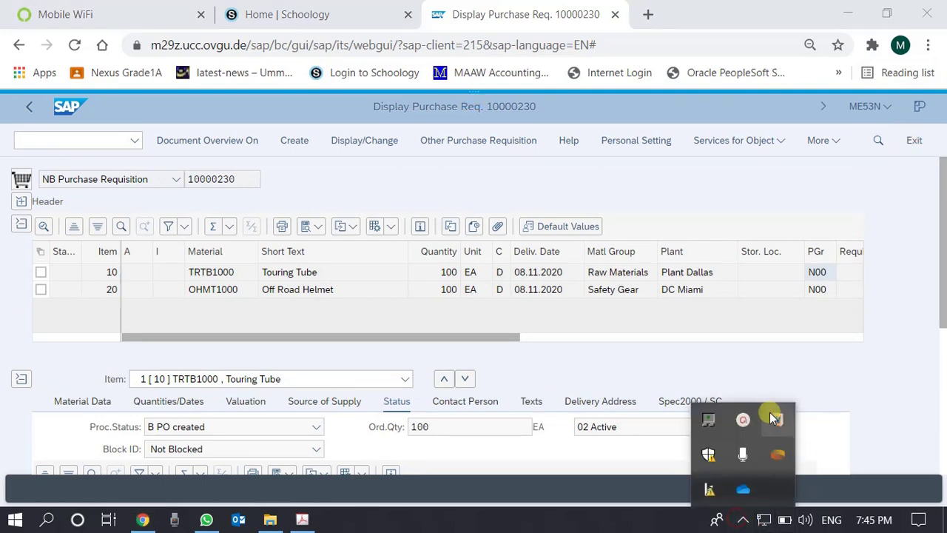
{"action": "left_click", "coordinate": [744, 419]}
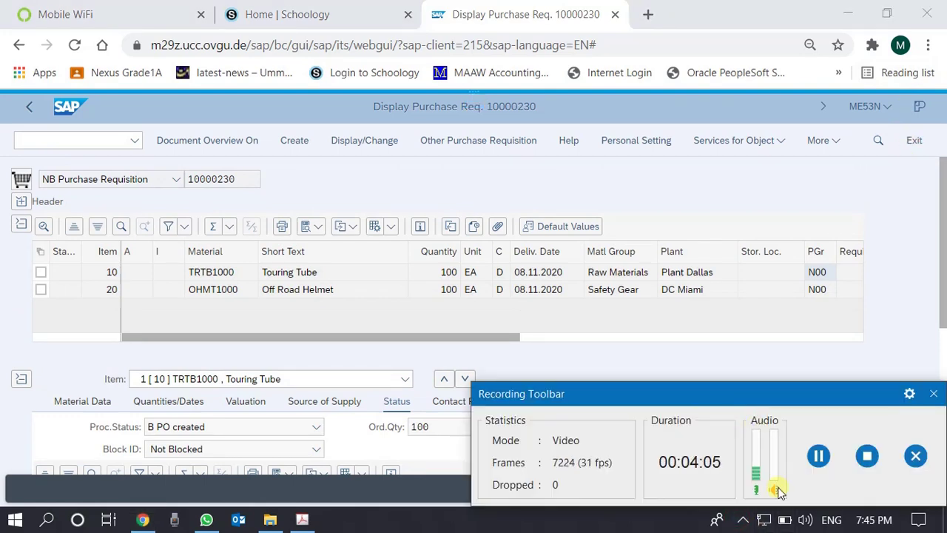